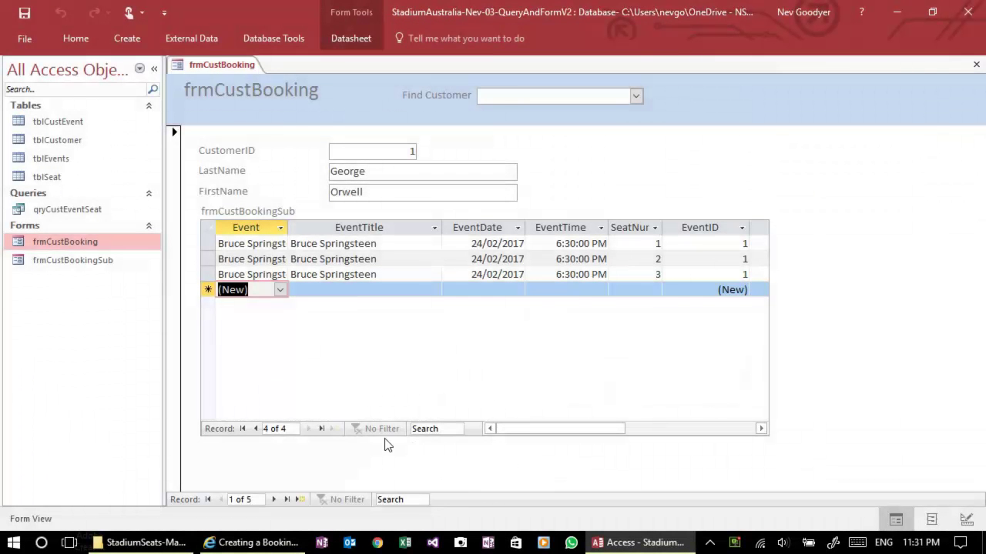
Drop down the Event list on the new booking row and dismiss it without choosing an event
click(281, 290)
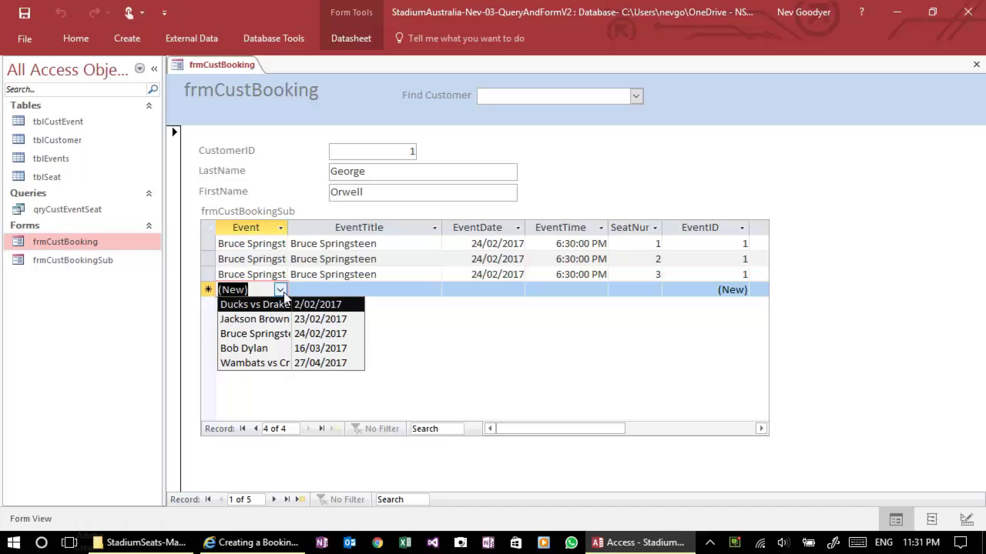
click(282, 292)
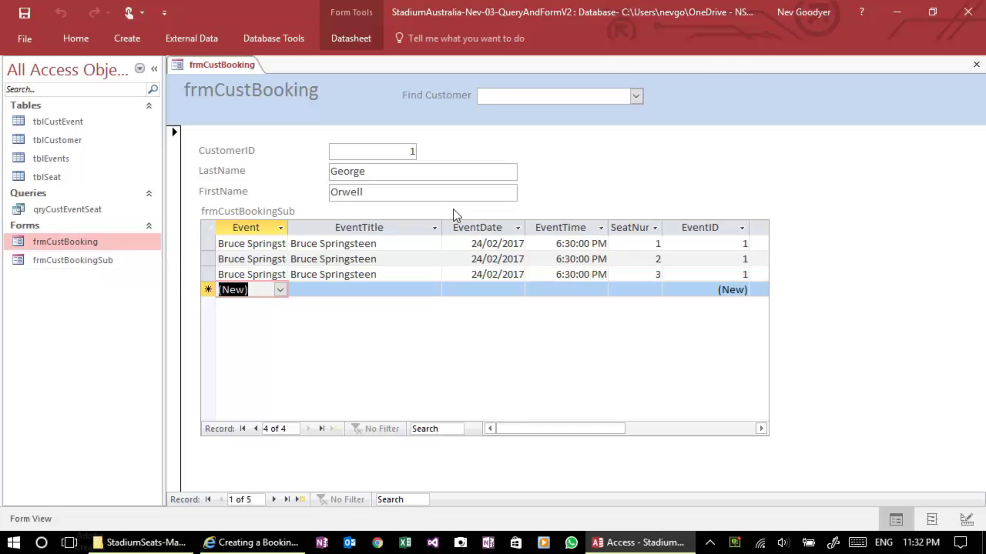
Close frmCustBooking and open frmCustBookingSub in Design View with a wider Property Sheet
click(976, 65)
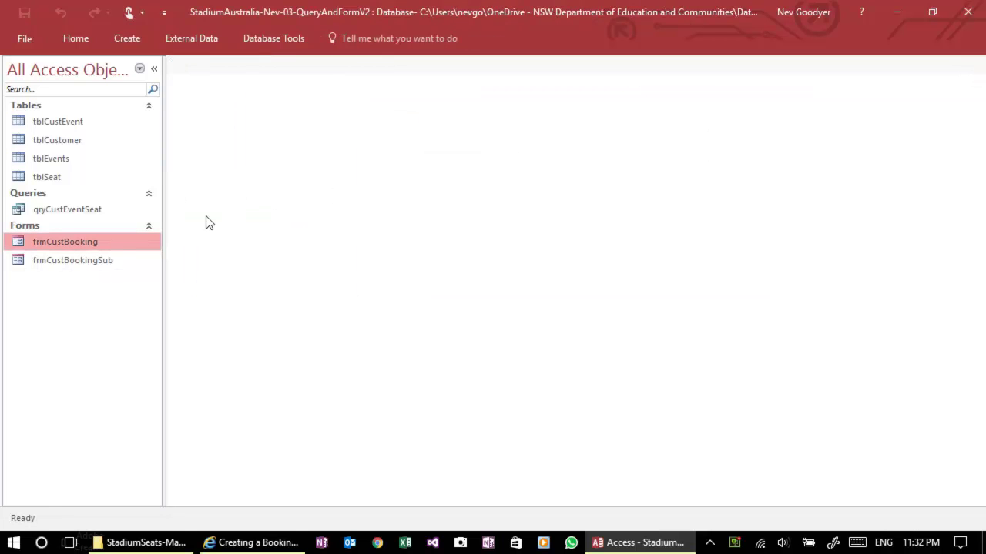
right_click(65, 261)
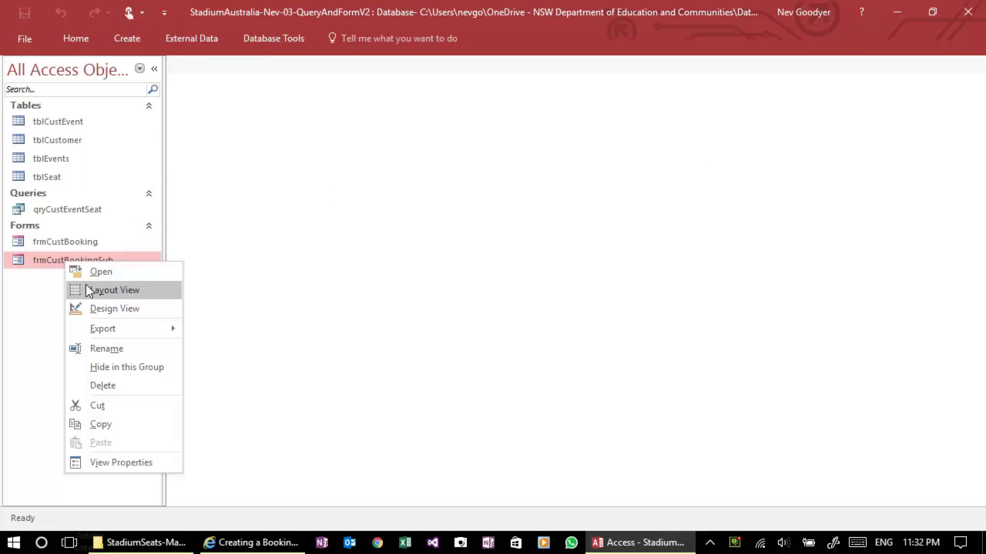
click(92, 310)
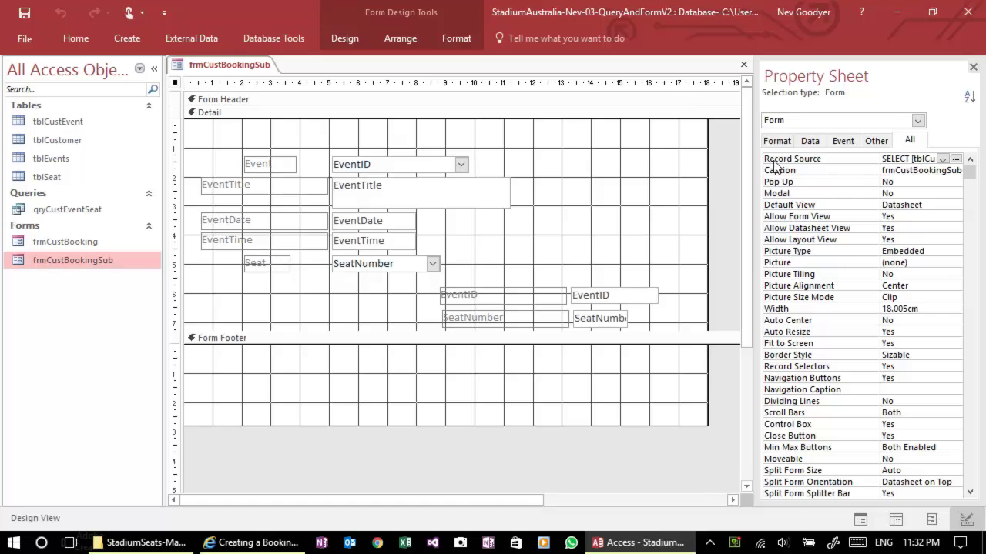
drag(758, 169, 680, 169)
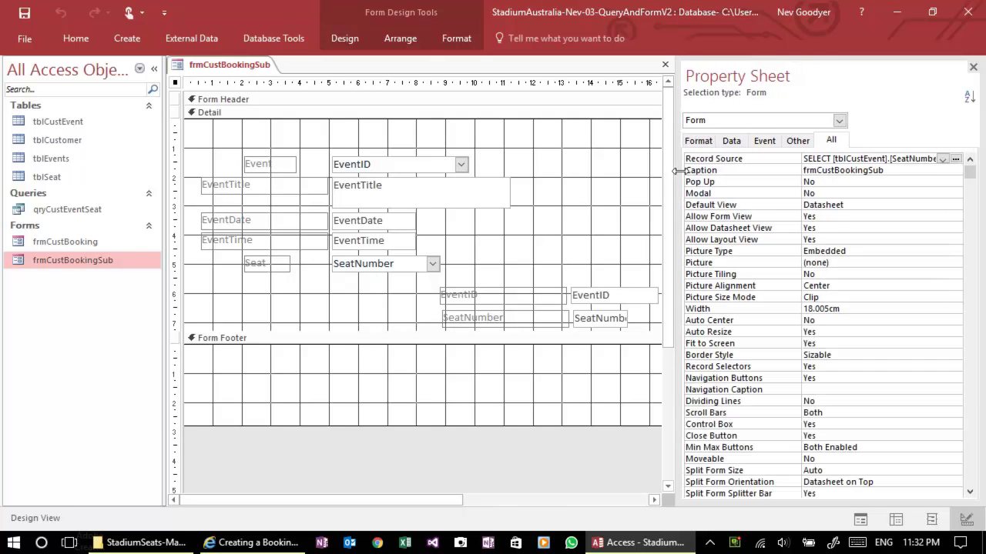
In the record source Query Builder, change the EventID column's table from tblEvents to tblCustEvent
click(956, 159)
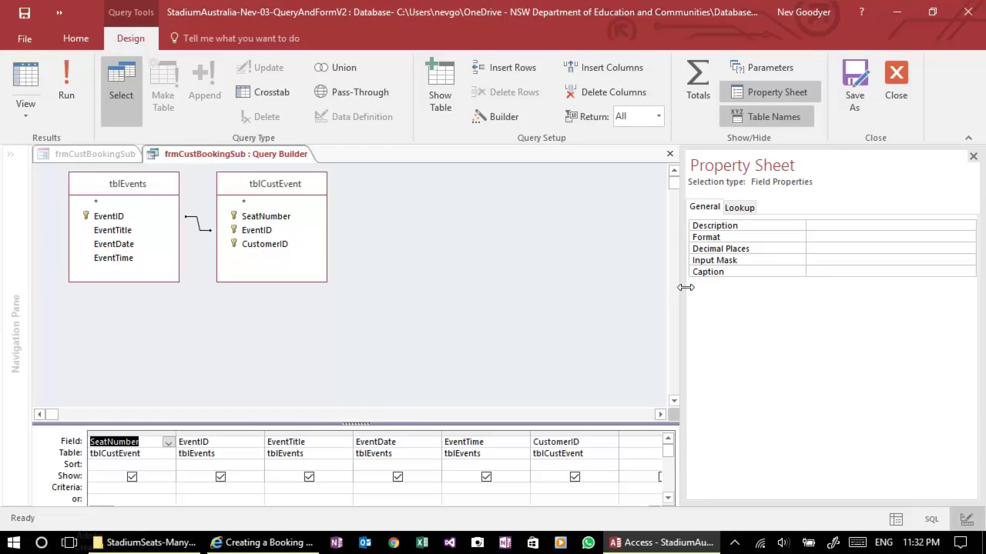
drag(678, 287, 729, 289)
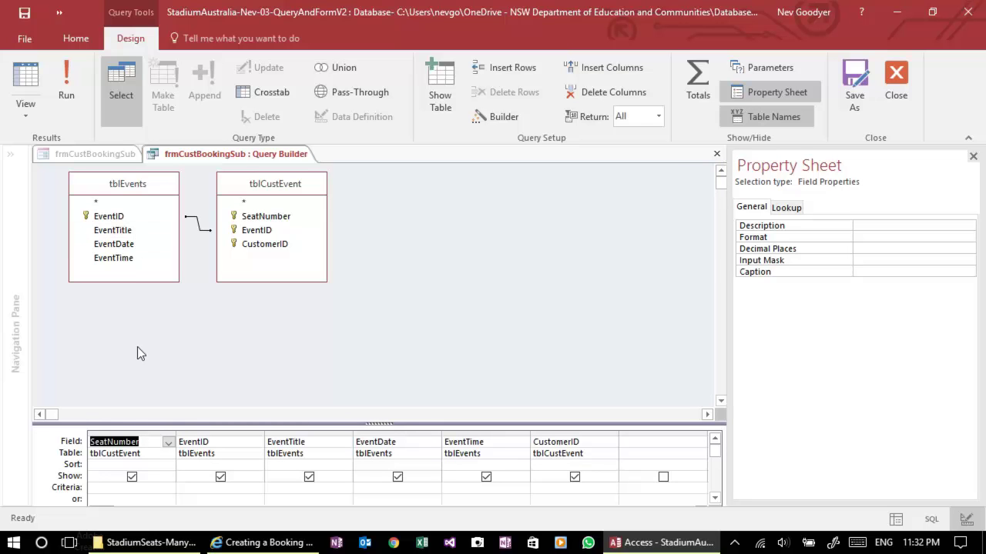
click(143, 457)
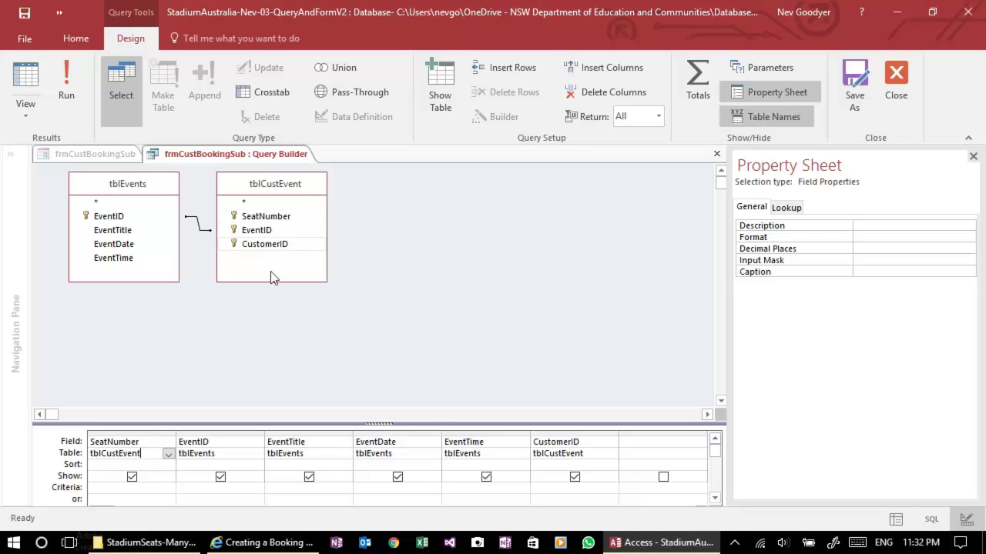
click(229, 445)
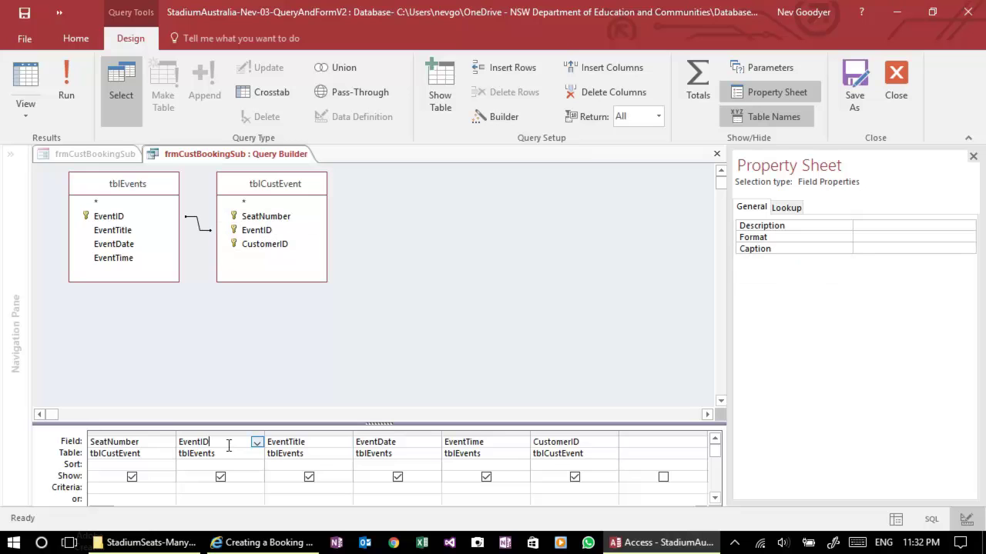
click(231, 454)
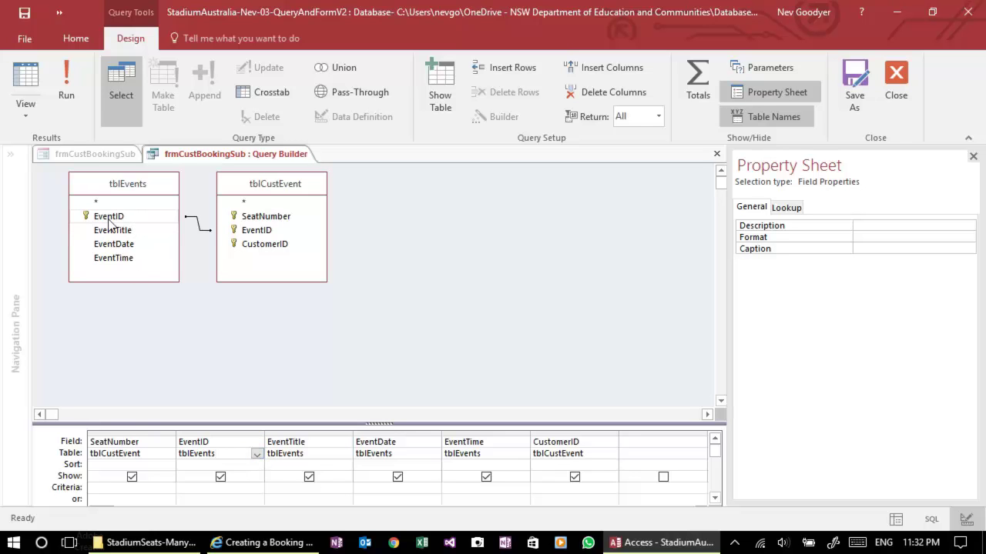
click(257, 455)
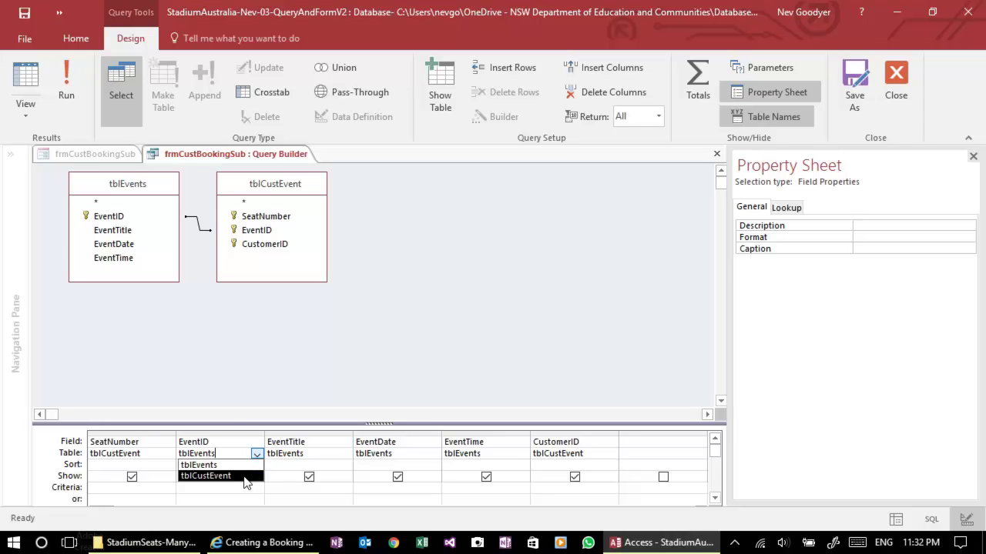
click(245, 482)
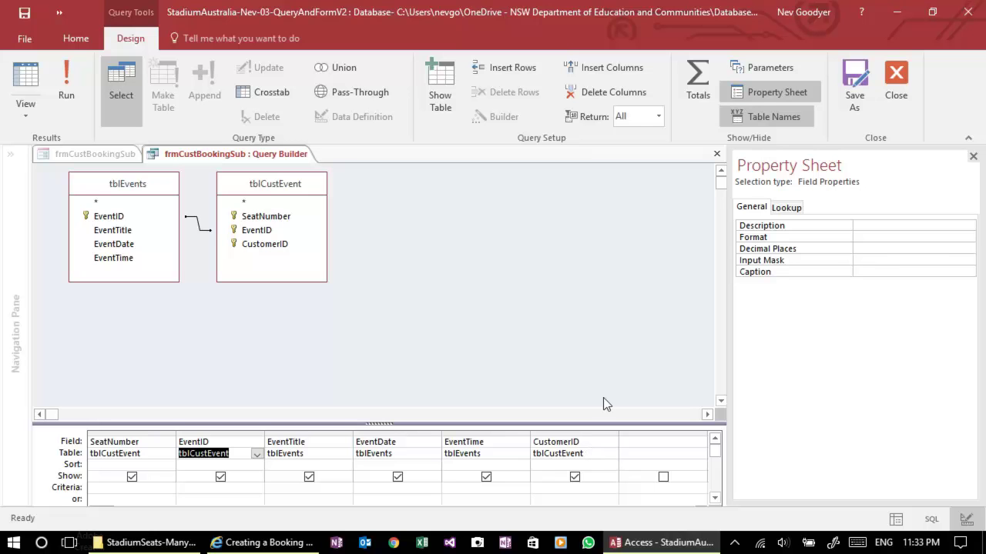
Close Query Builder keeping the record source update, then close frmCustBookingSub and save its design
click(716, 153)
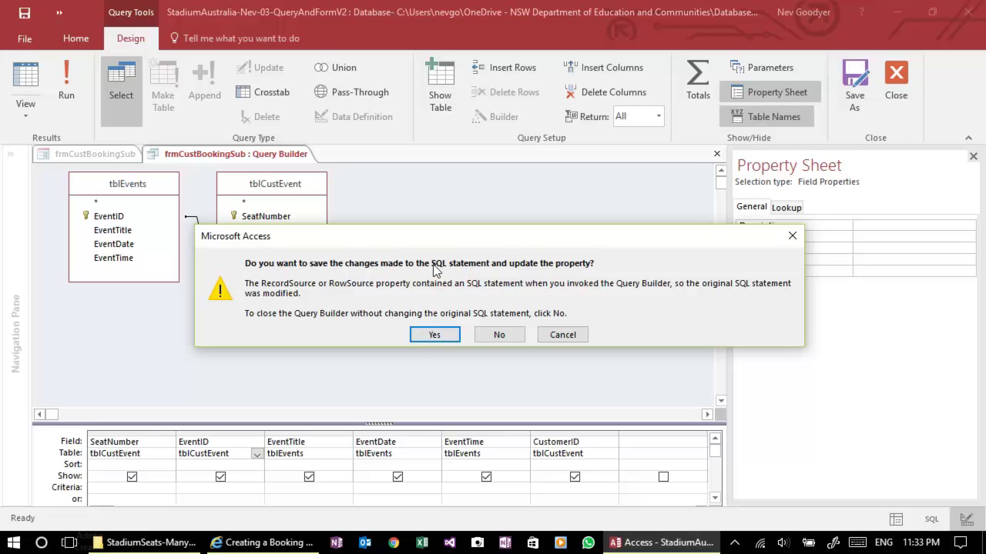
click(435, 335)
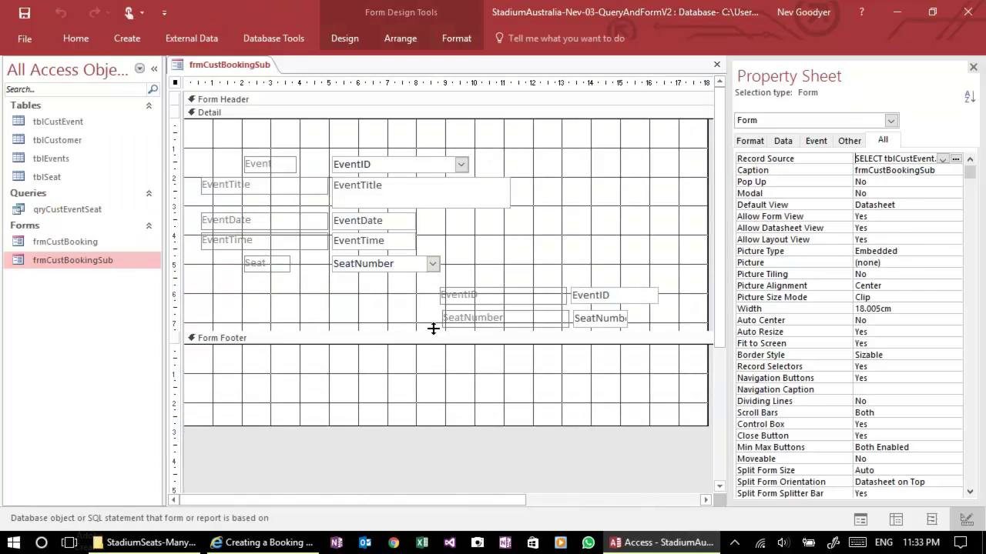
click(716, 65)
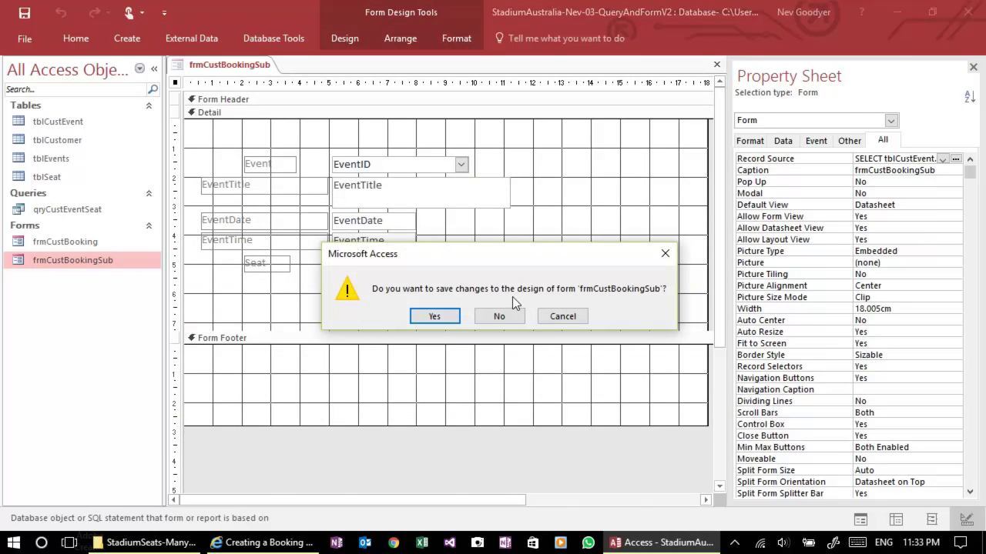
click(435, 316)
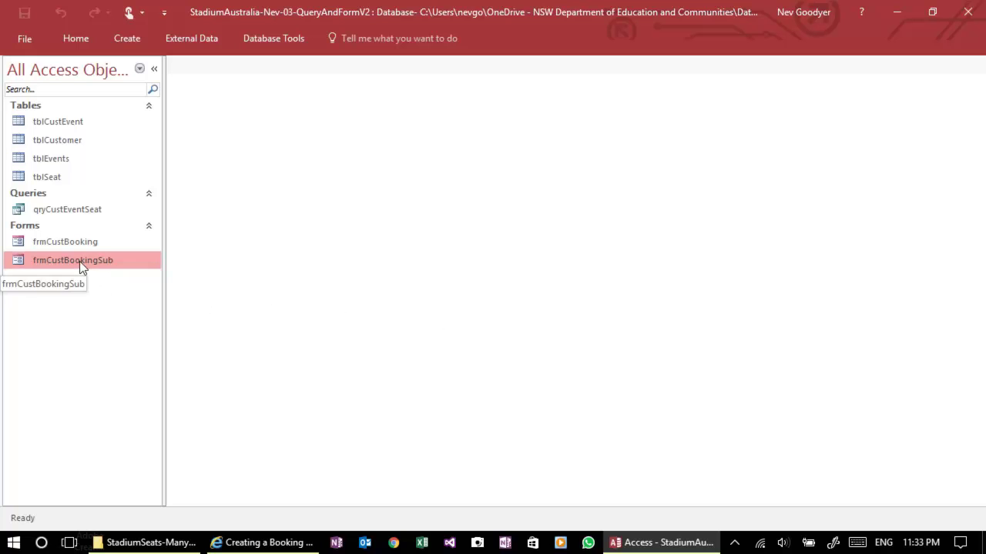
Open frmCustBooking, go to the third customer, and book the 24/02/2017 event in seat 2
click(72, 242)
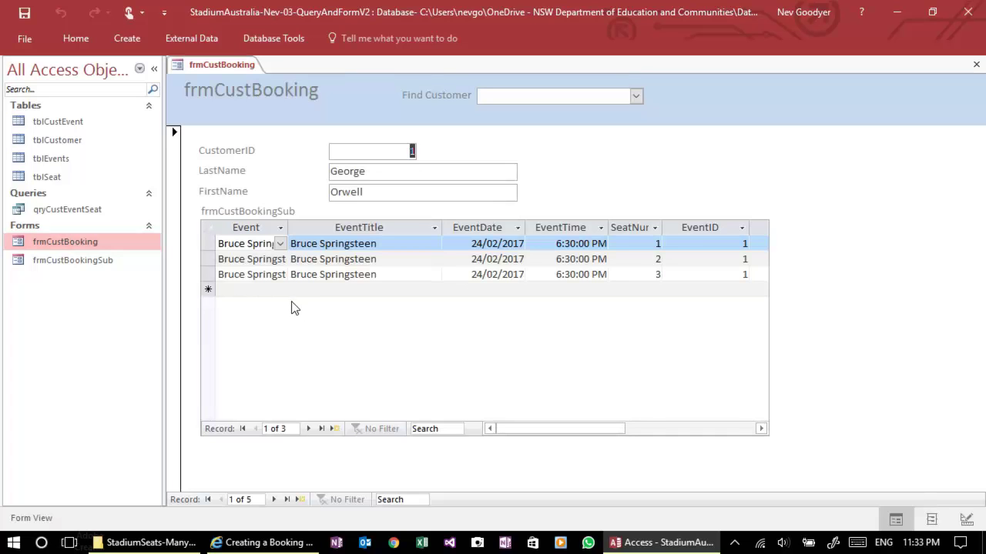
click(276, 500)
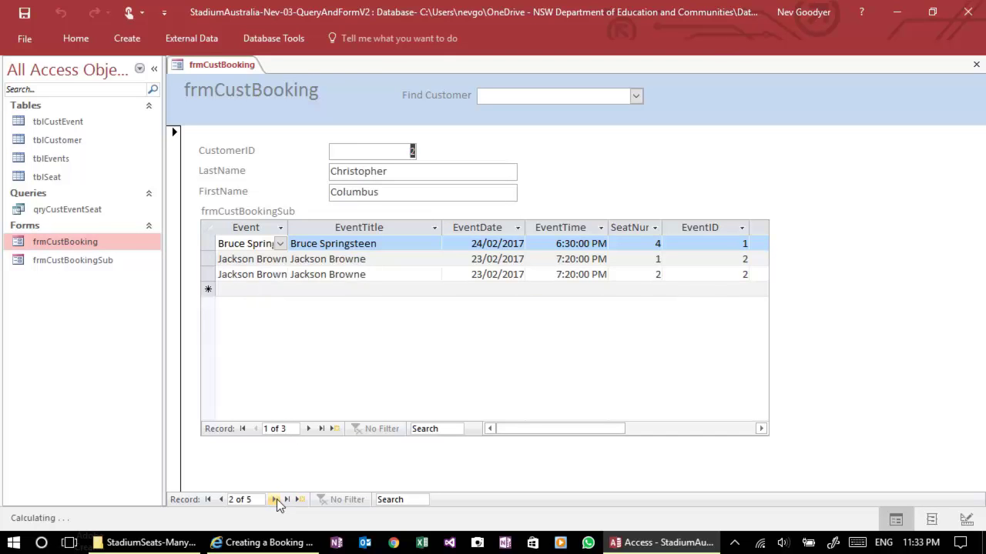
click(275, 499)
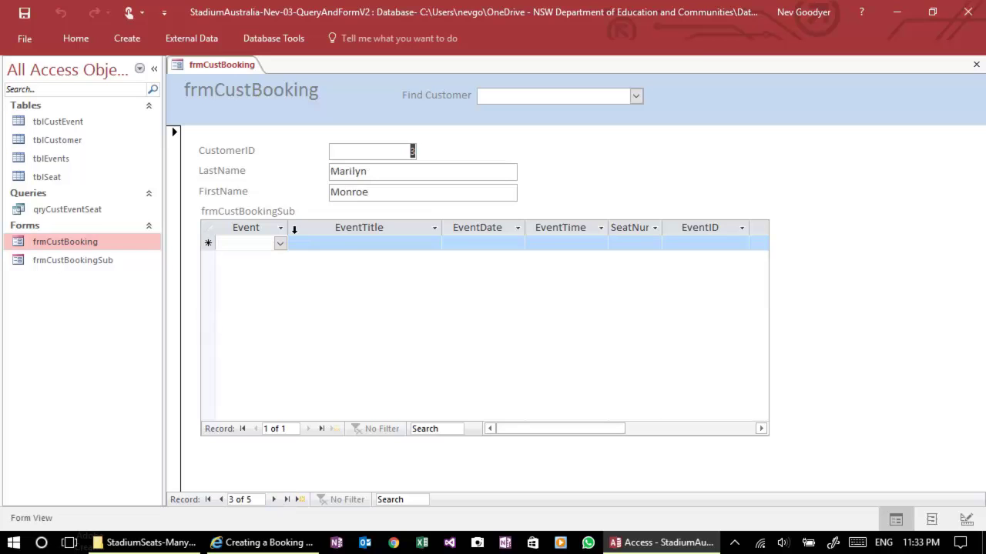
click(280, 244)
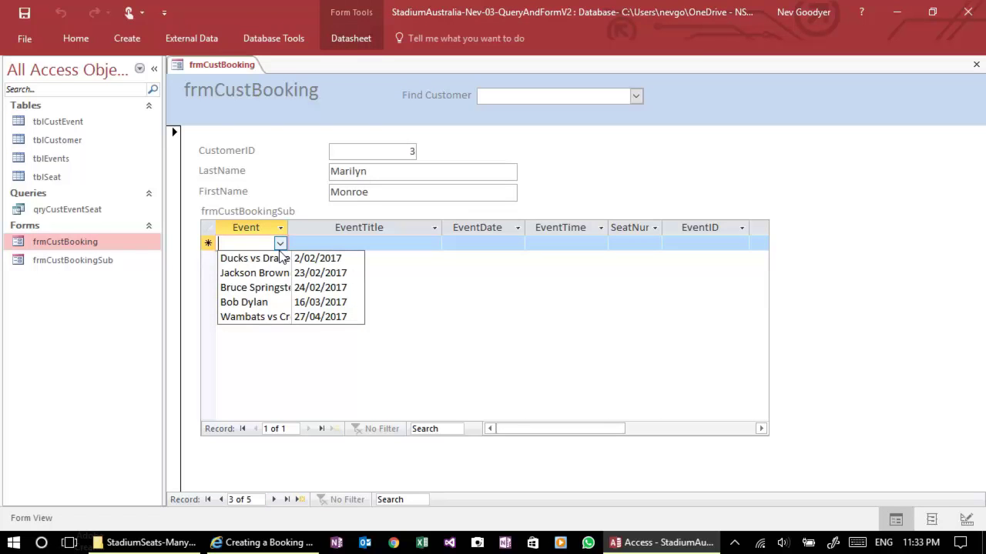
click(269, 290)
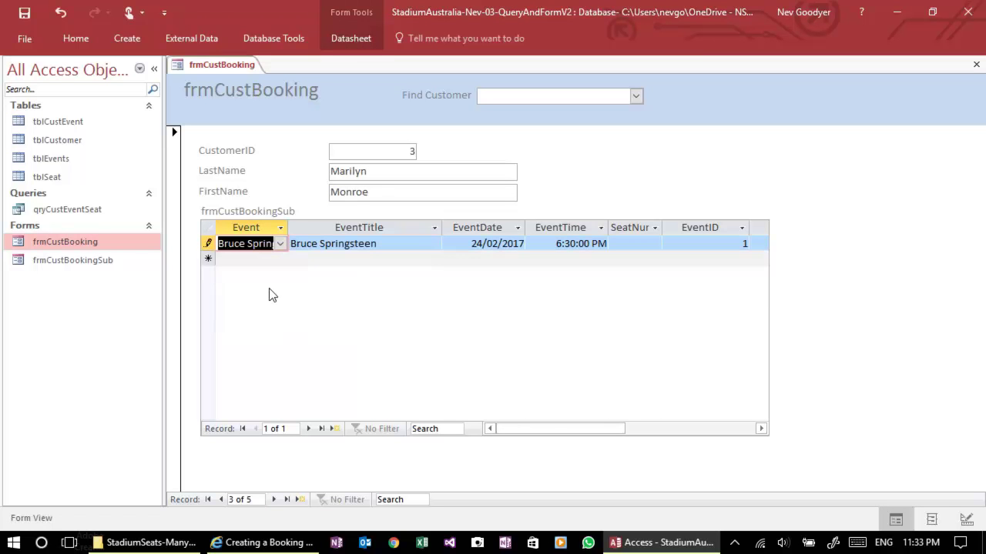
drag(560, 427, 629, 428)
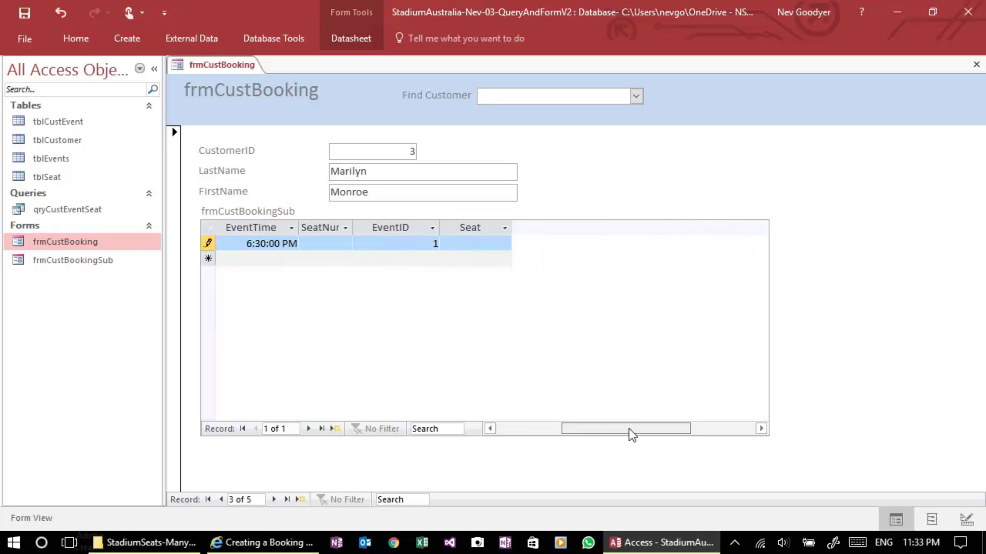
click(504, 243)
click(517, 273)
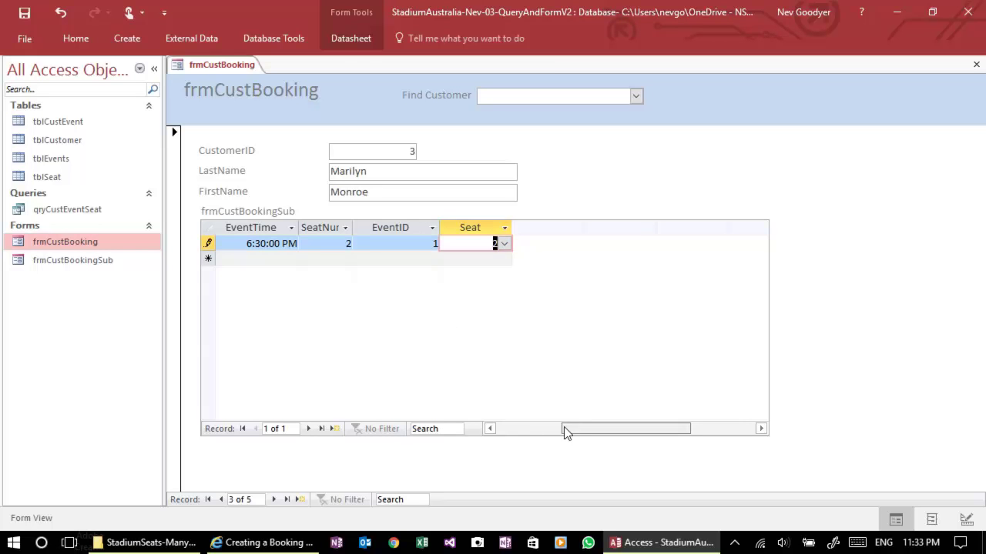
drag(564, 428, 484, 433)
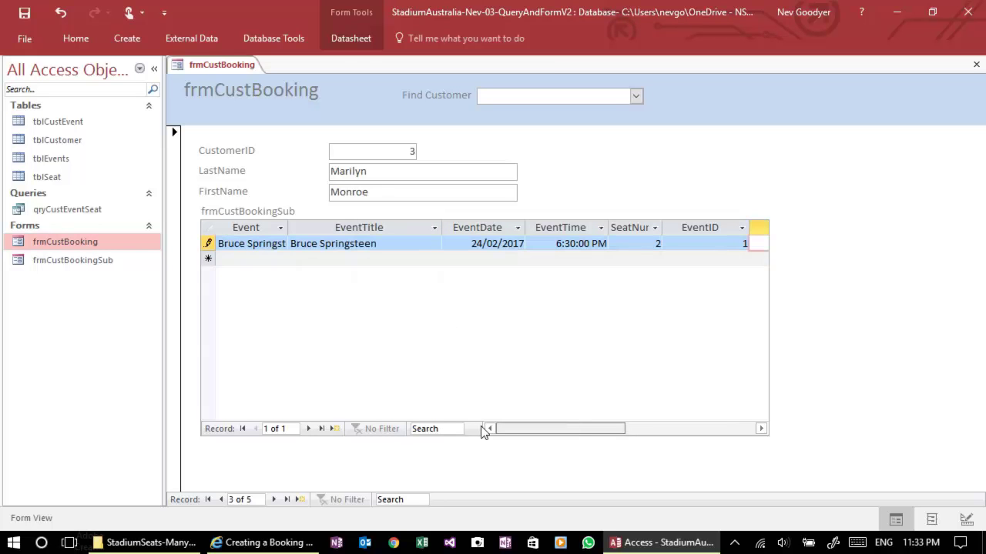
Add another Bruce Springsteen booking on the new row, assigned to Row 1 Seat 3
click(279, 258)
click(281, 304)
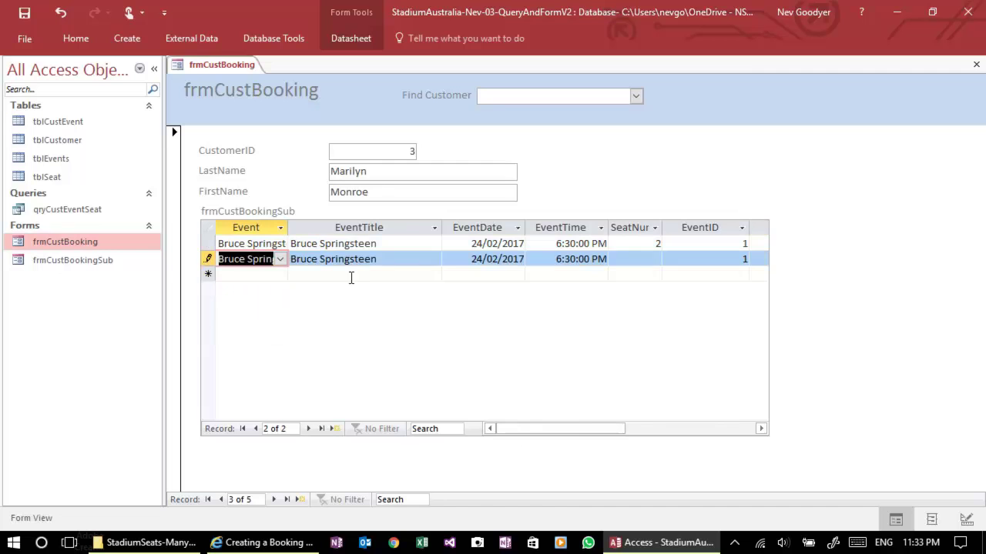
drag(576, 428, 675, 431)
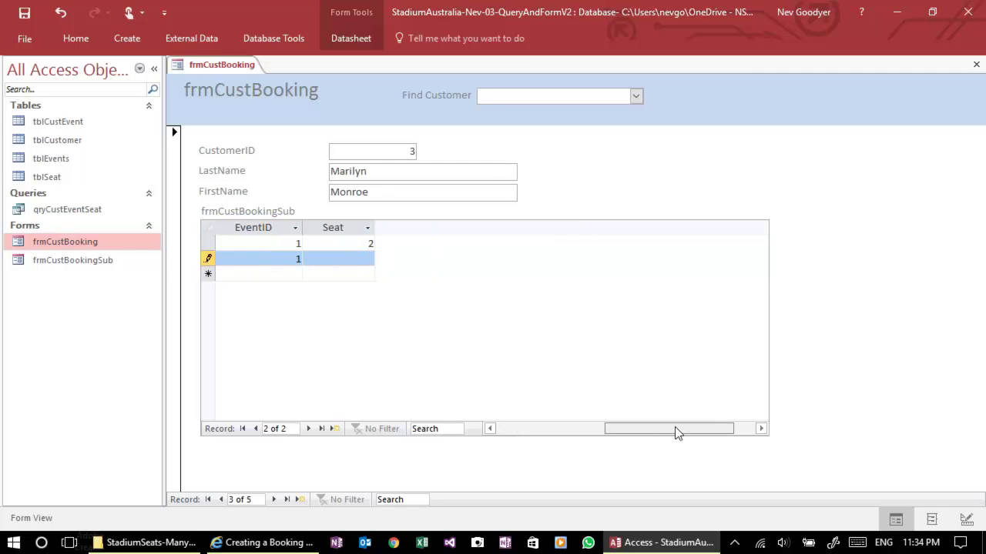
click(364, 259)
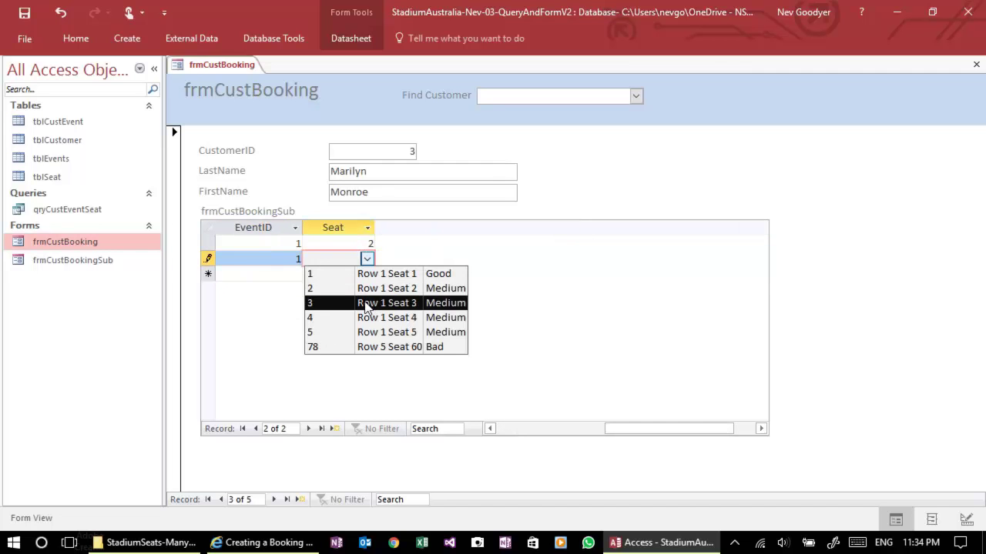
click(367, 304)
drag(616, 430, 481, 425)
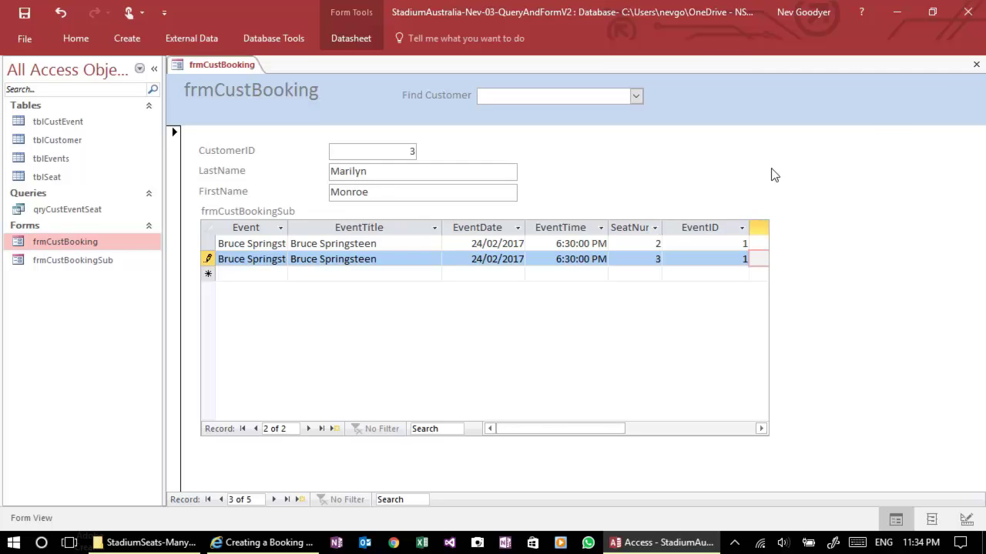
Close frmCustBooking and open frmCustBookingSub in Design View
click(975, 66)
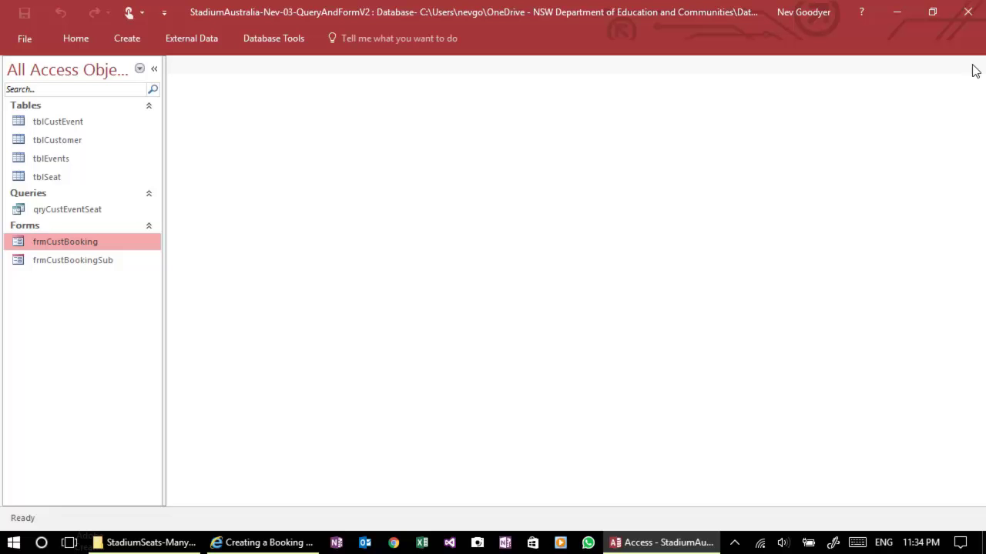
right_click(82, 257)
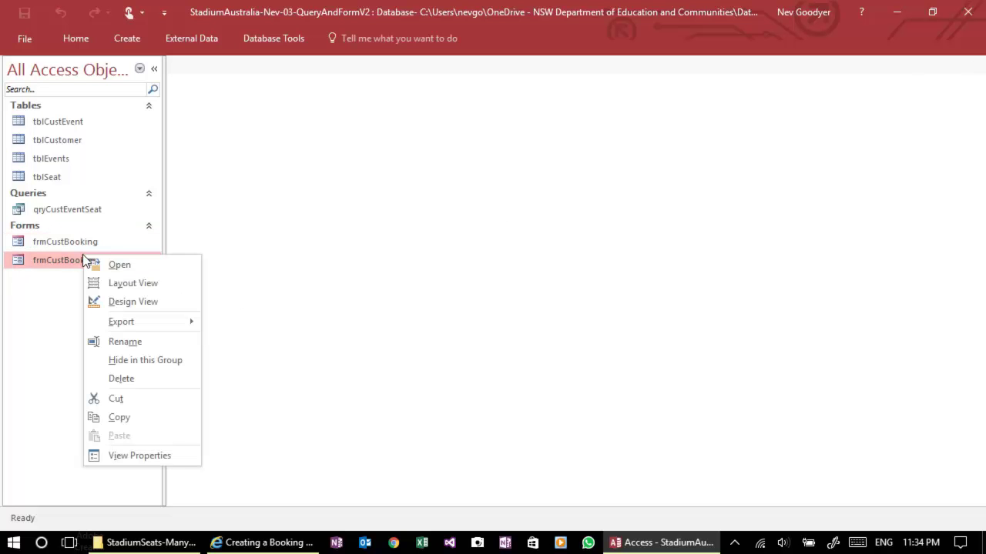
click(111, 304)
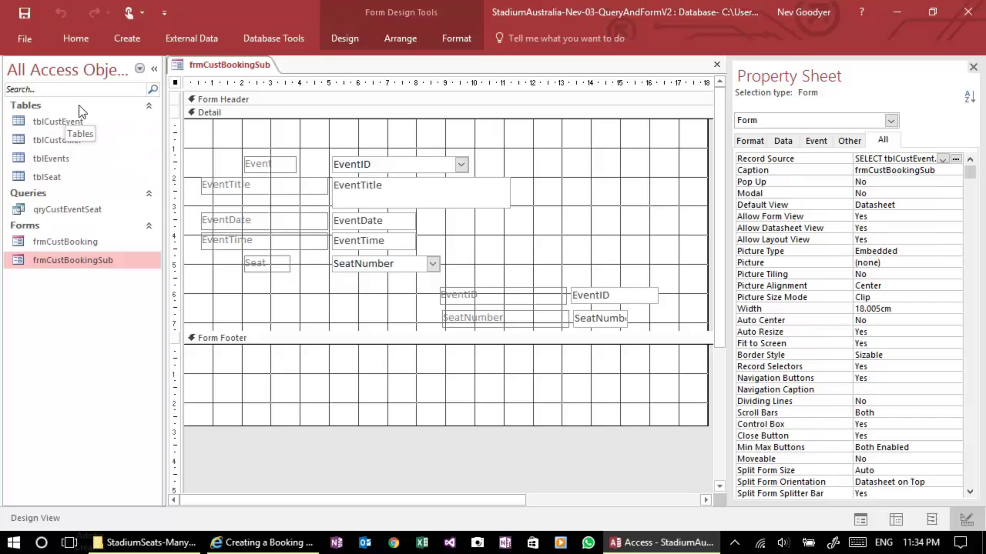
Pin the ribbon open and show the View options on the form Design tab
click(29, 41)
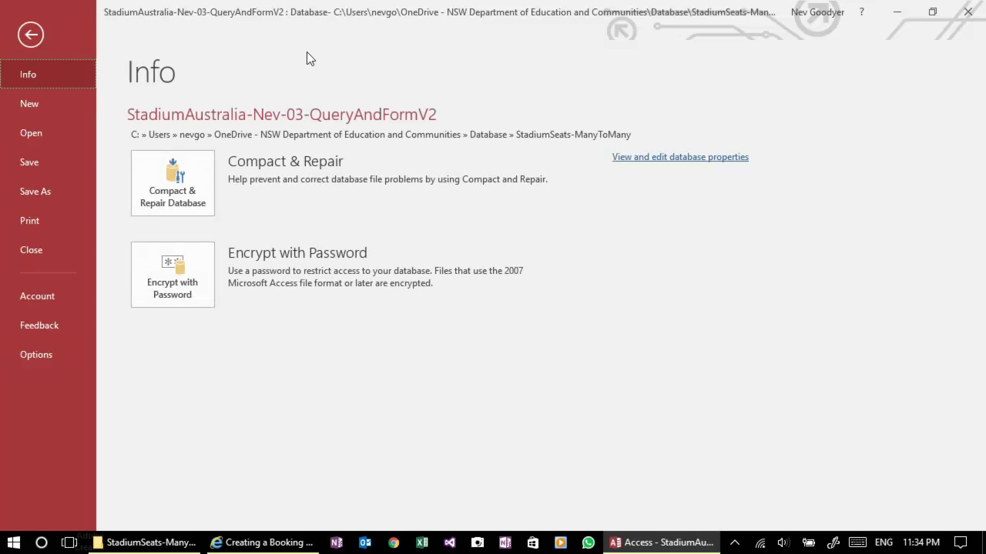
click(23, 41)
click(76, 42)
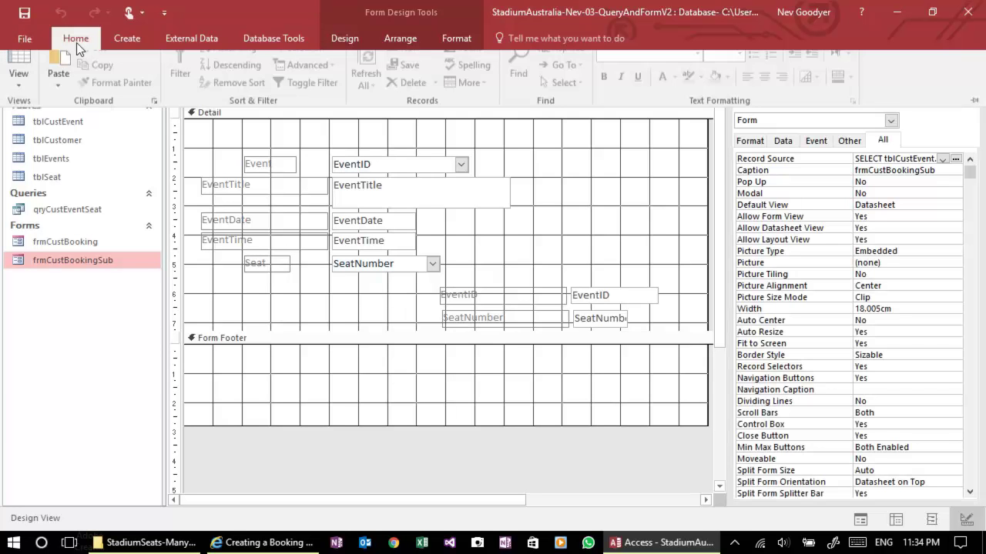
click(974, 114)
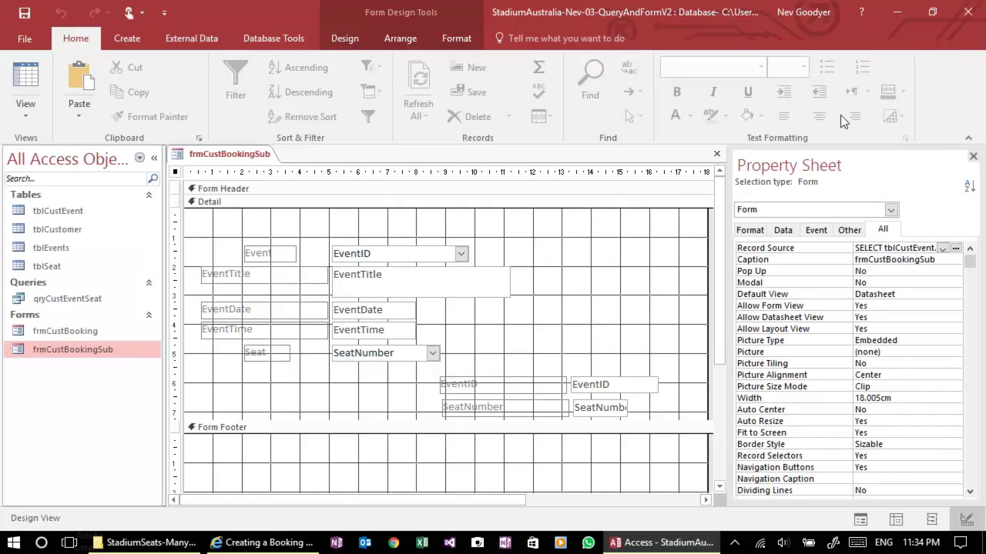
click(346, 43)
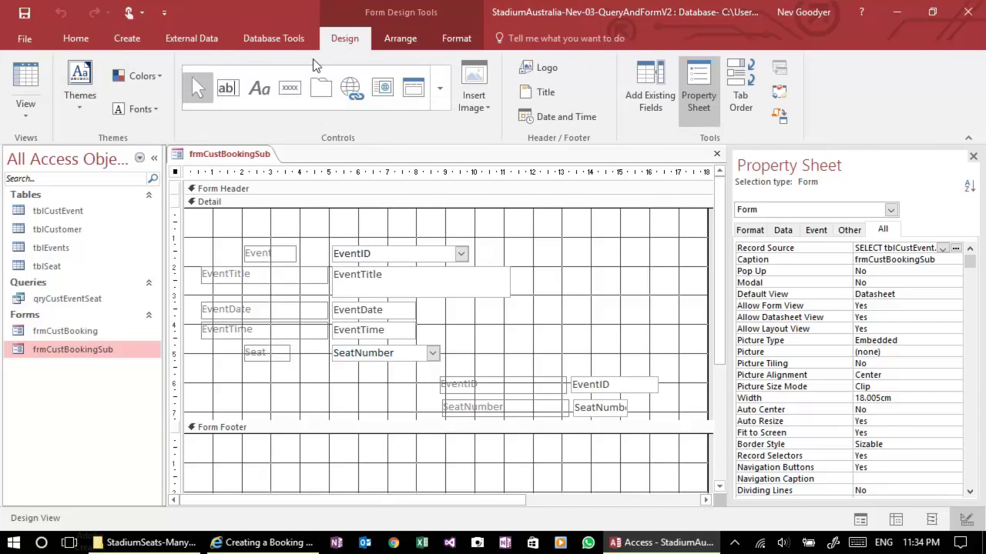
click(26, 117)
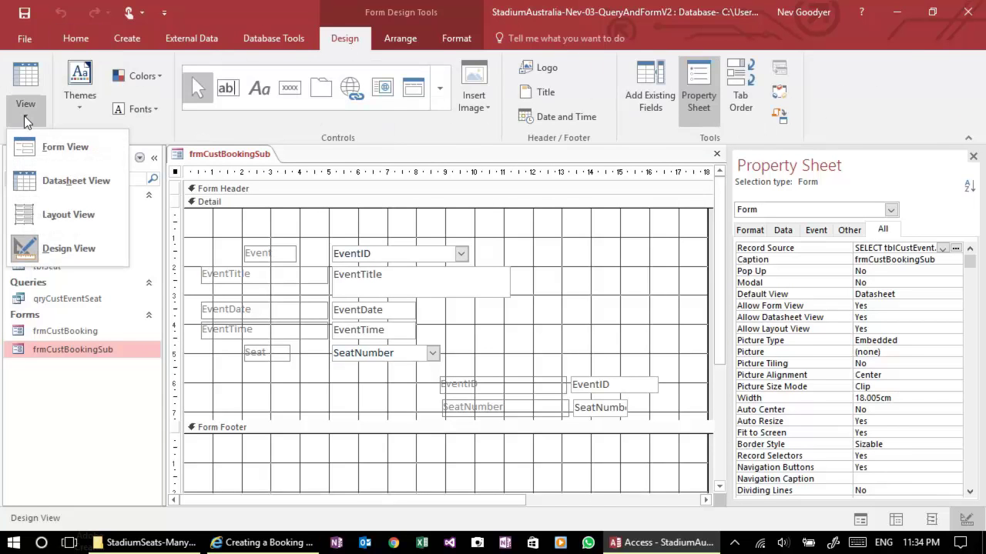
Switch the subform to Datasheet View and delete the SeatNum column
click(39, 179)
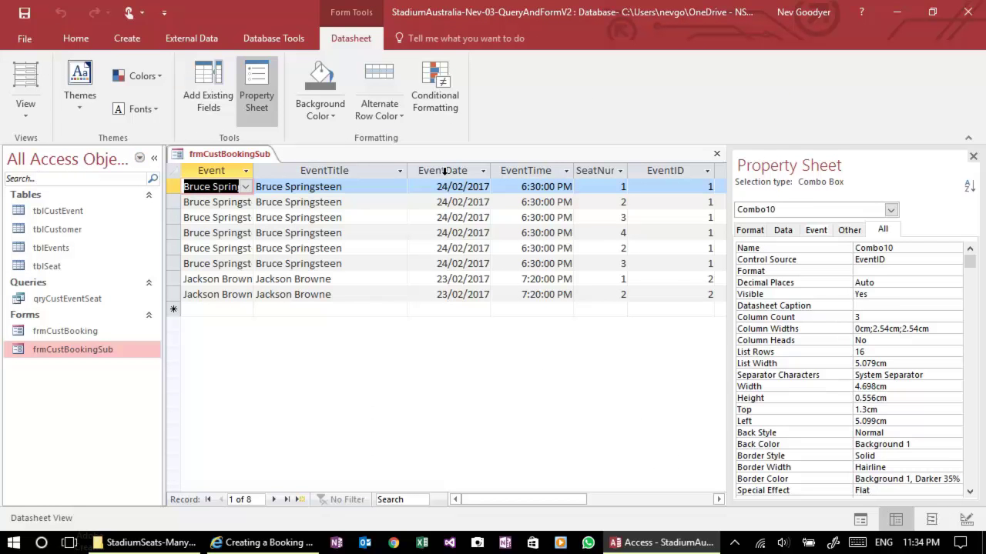
click(598, 172)
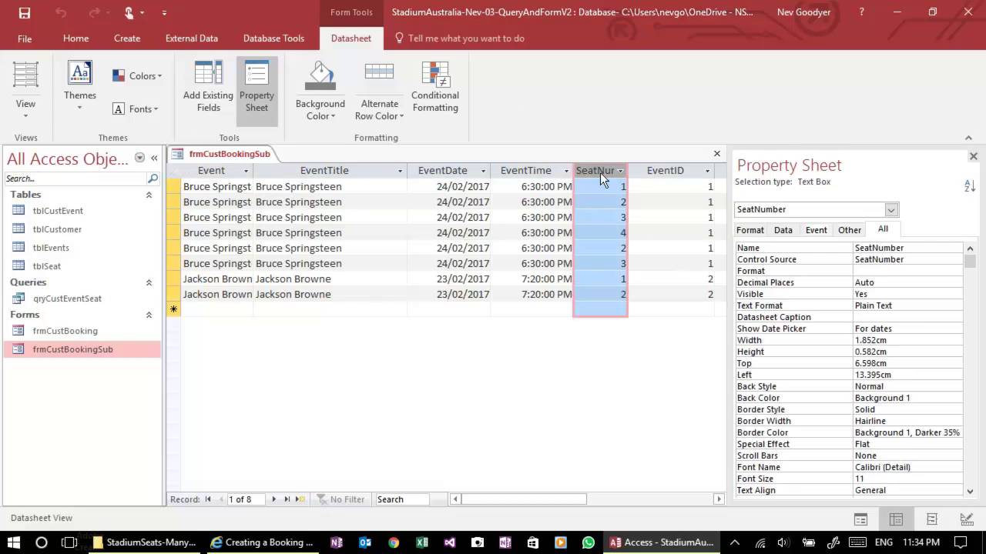
right_click(599, 173)
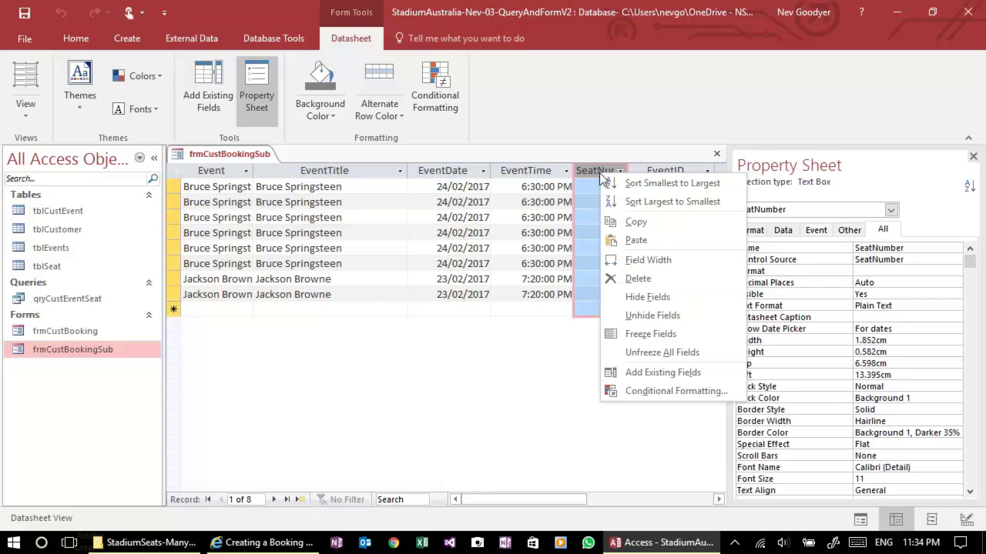
click(616, 278)
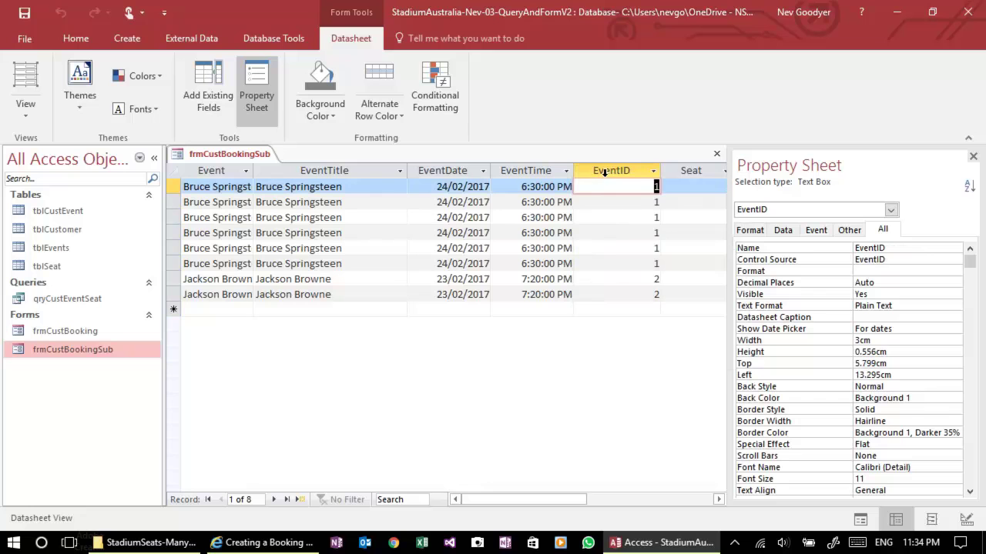
drag(565, 502, 589, 501)
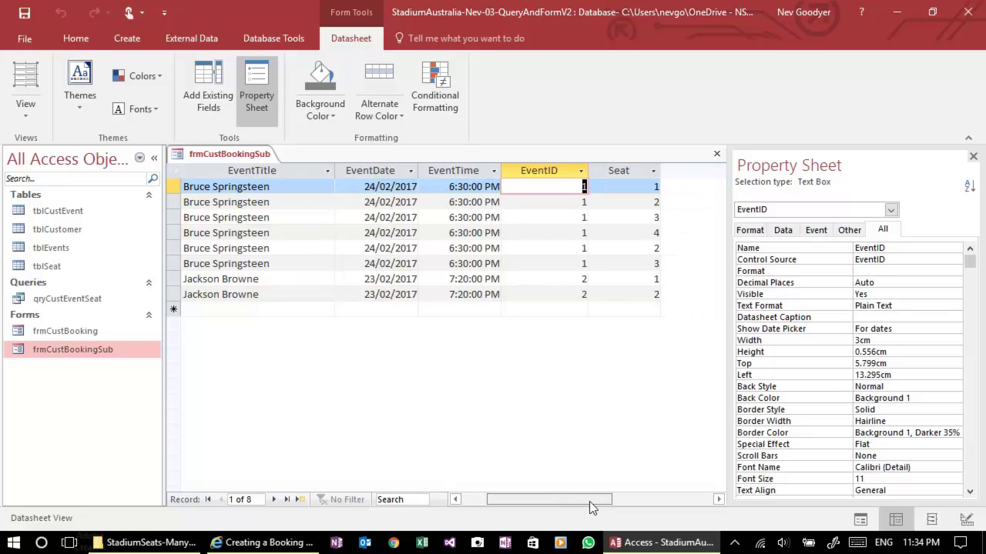
Delete the EventID column, leaving Seat as the last column
click(620, 189)
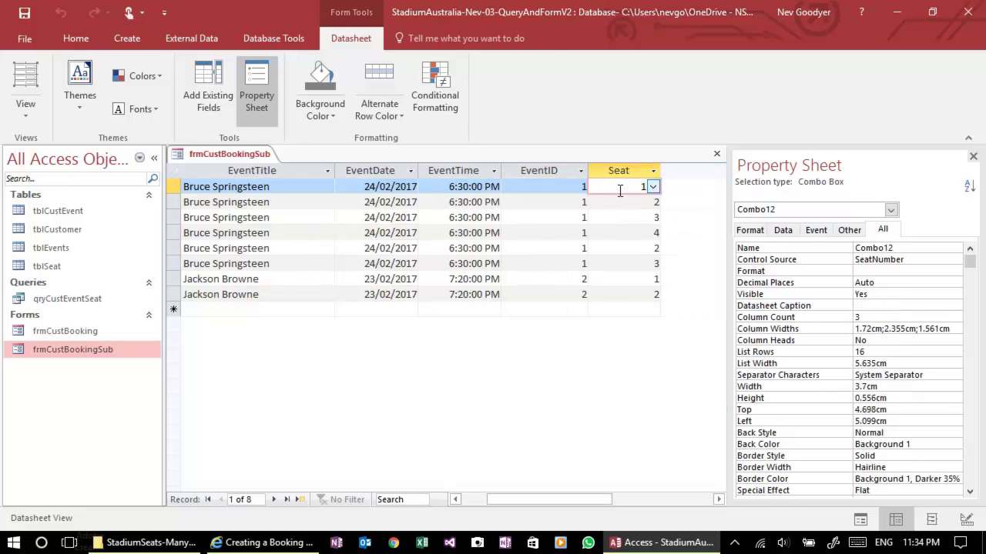
click(536, 177)
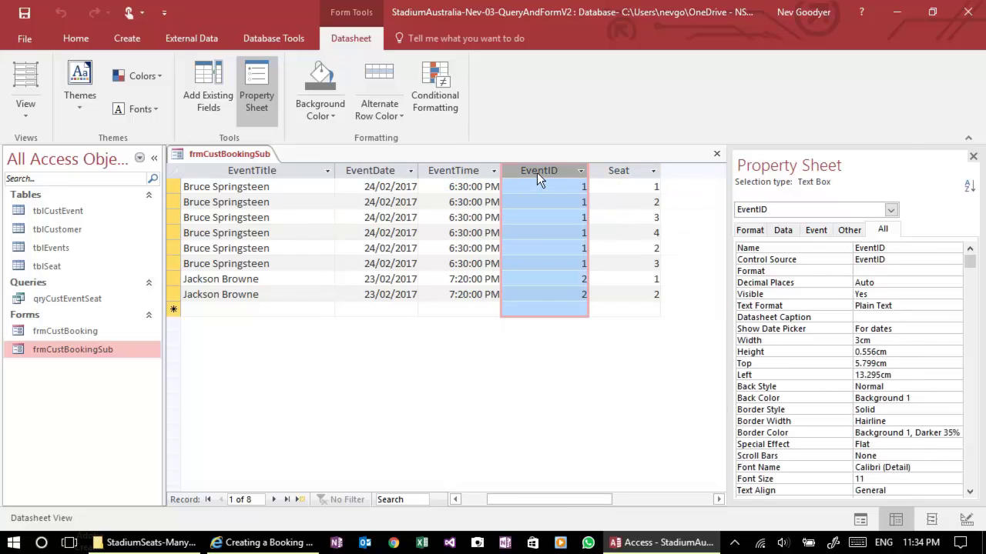
right_click(536, 174)
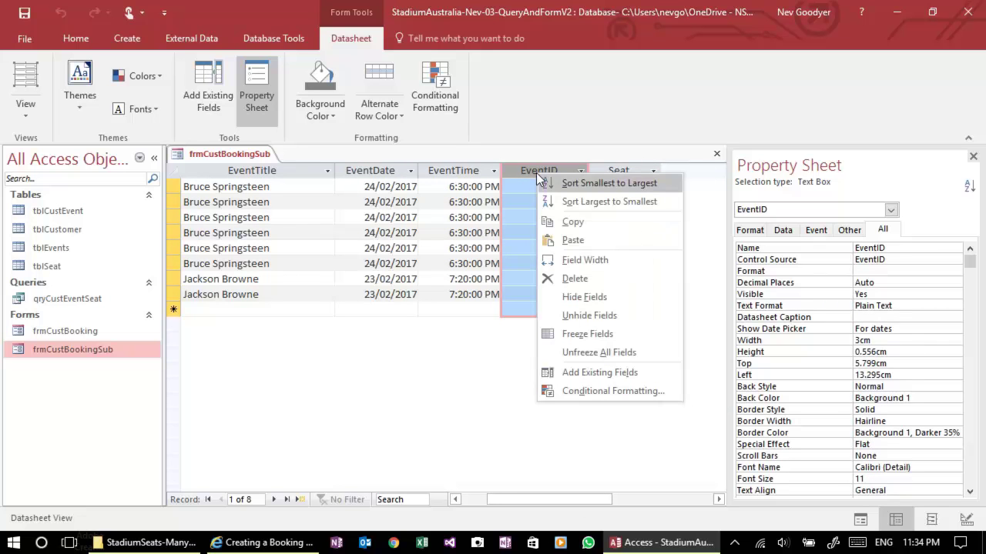
click(567, 280)
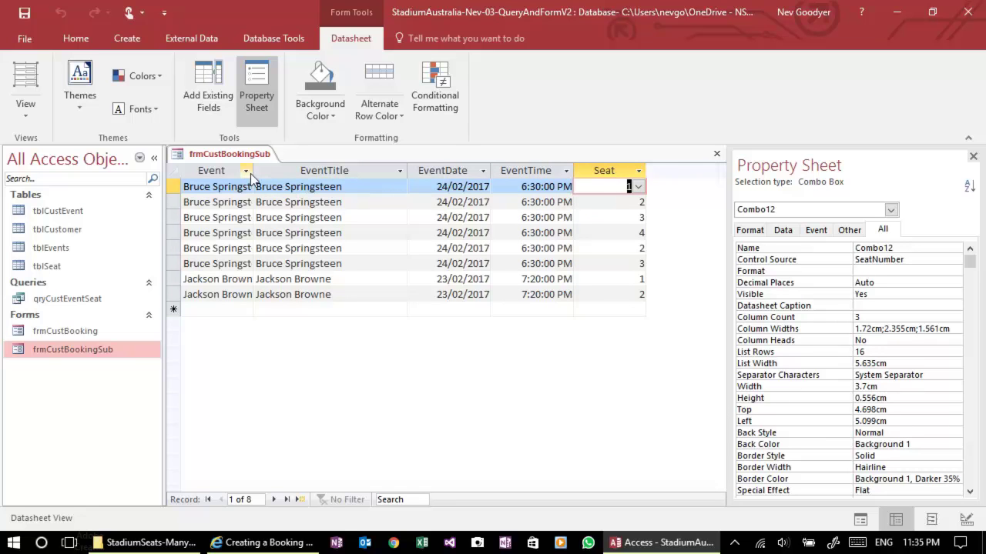
Delete the EventTitle column and widen the Event column to show full event names
drag(253, 171, 284, 171)
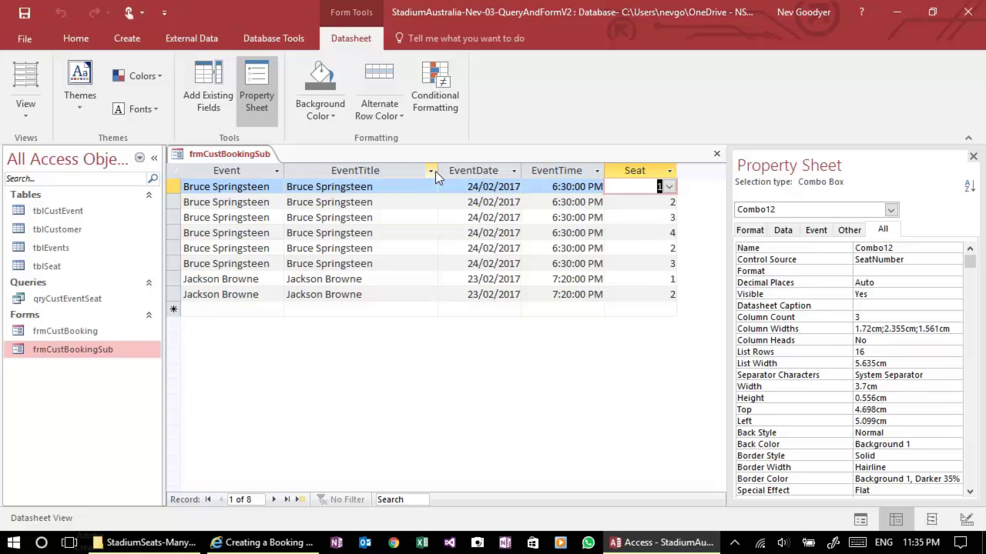
drag(436, 171, 404, 171)
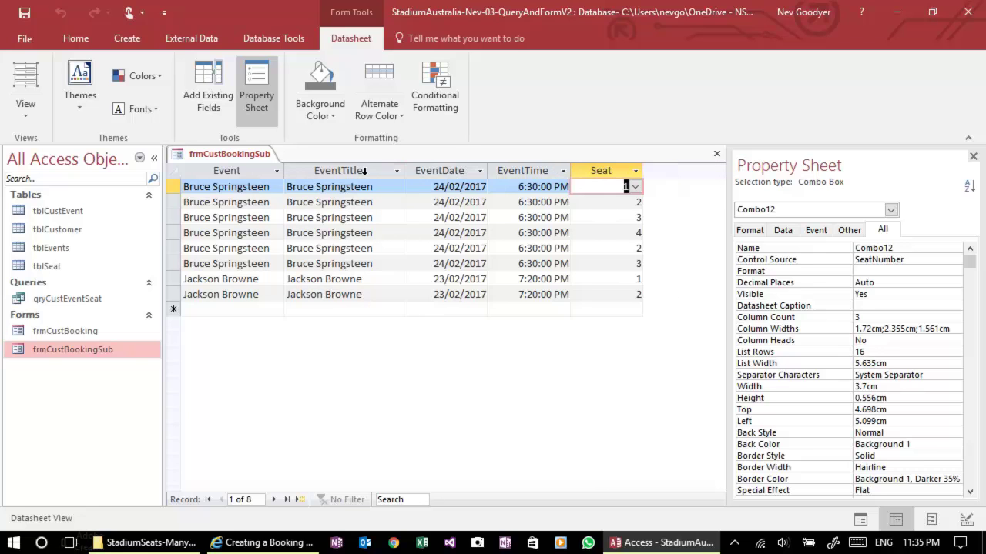
click(350, 172)
right_click(350, 172)
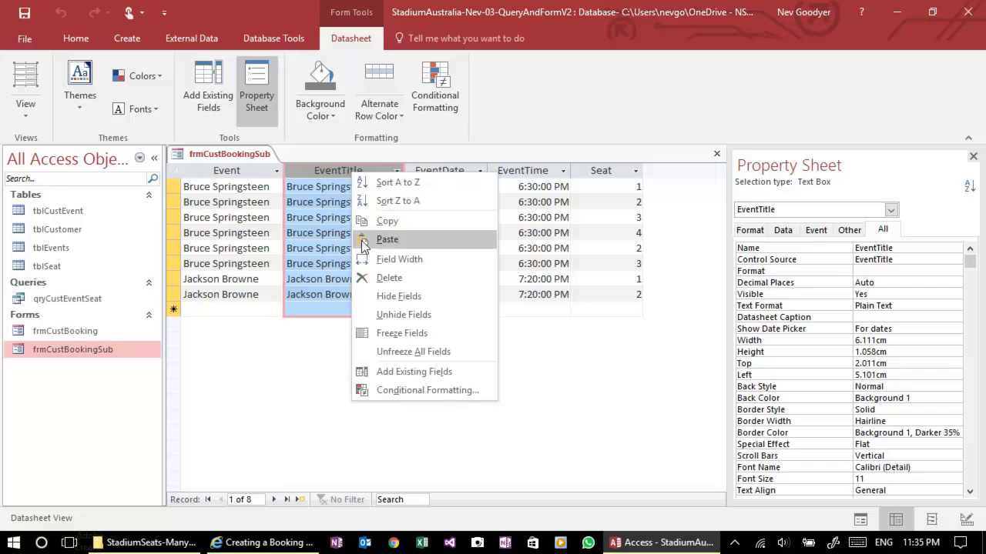
click(374, 276)
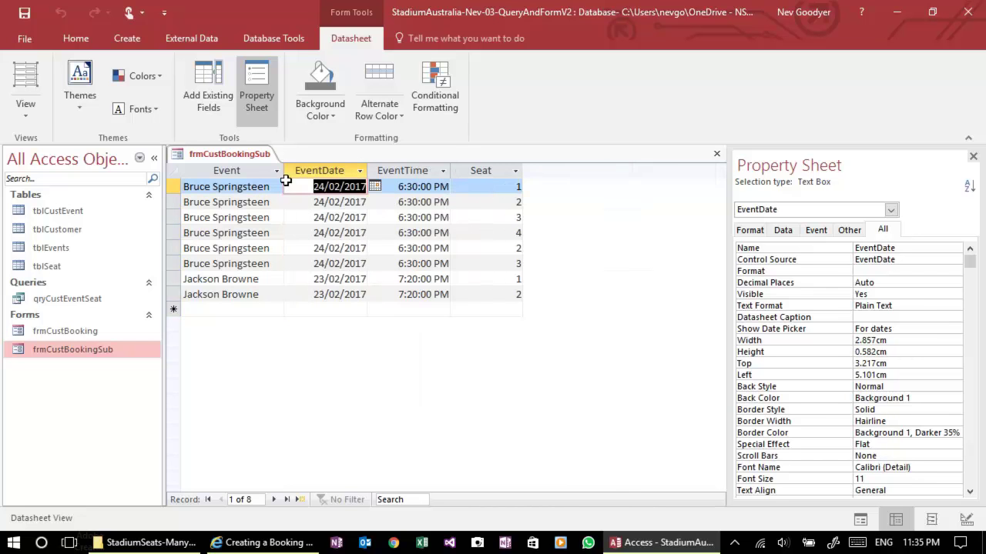
drag(284, 174, 312, 174)
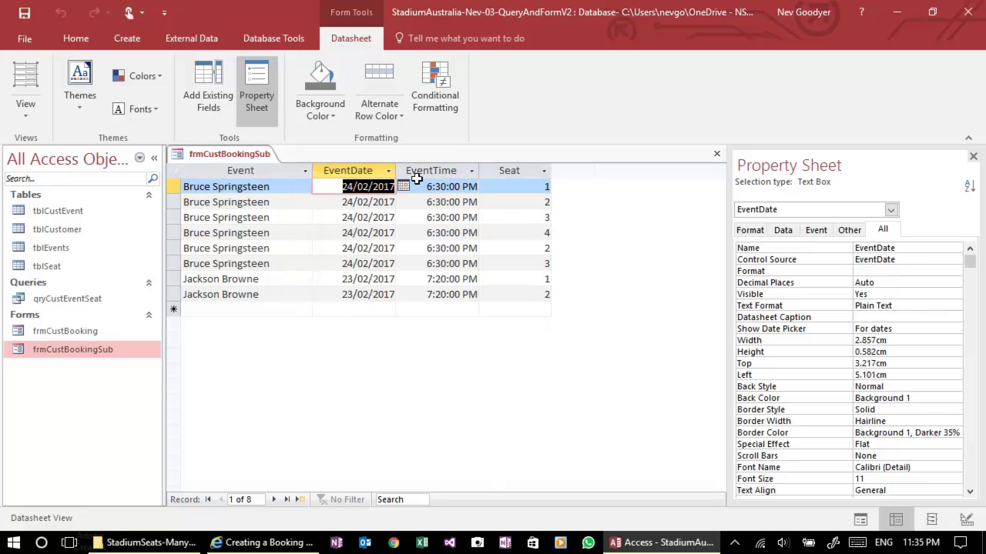
Centre the values in the Seat column
click(510, 173)
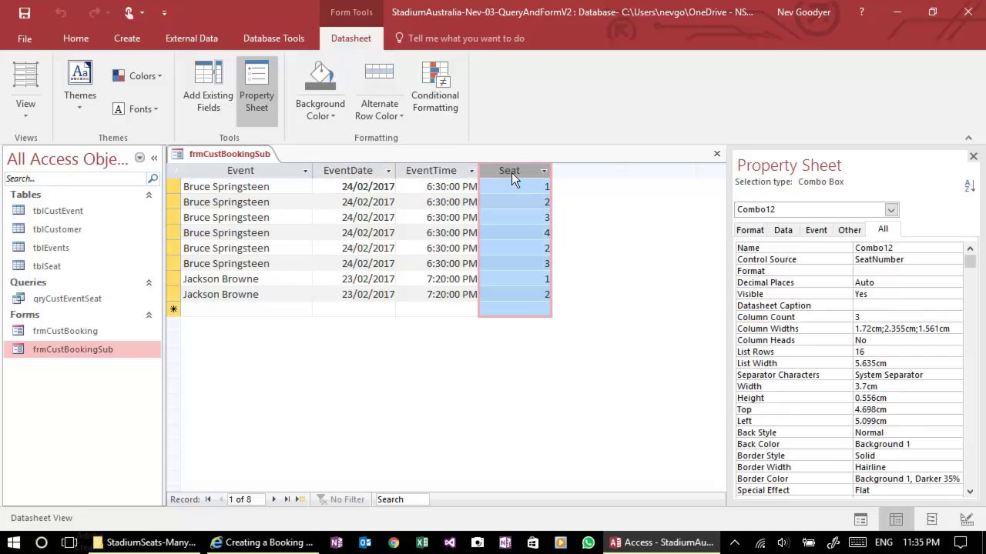
click(96, 45)
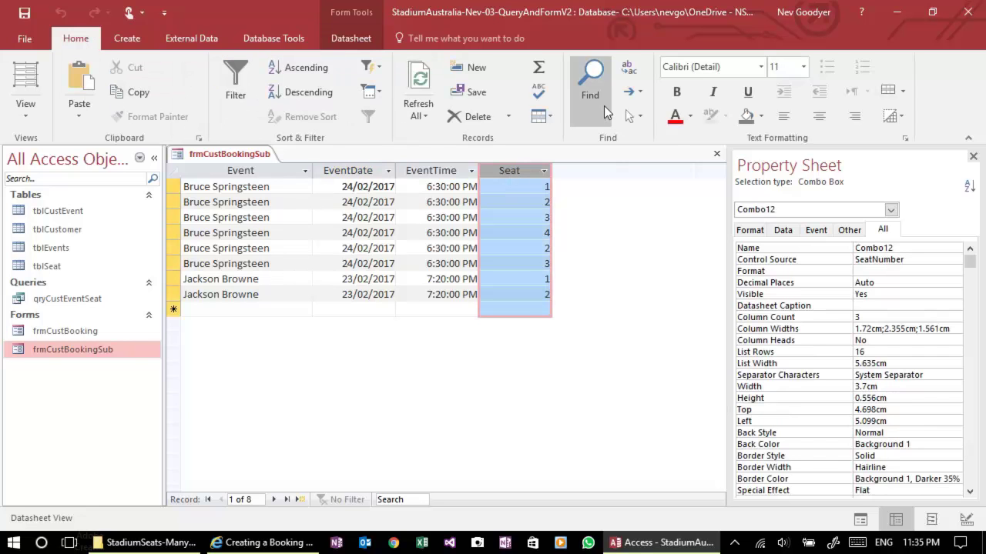
click(818, 115)
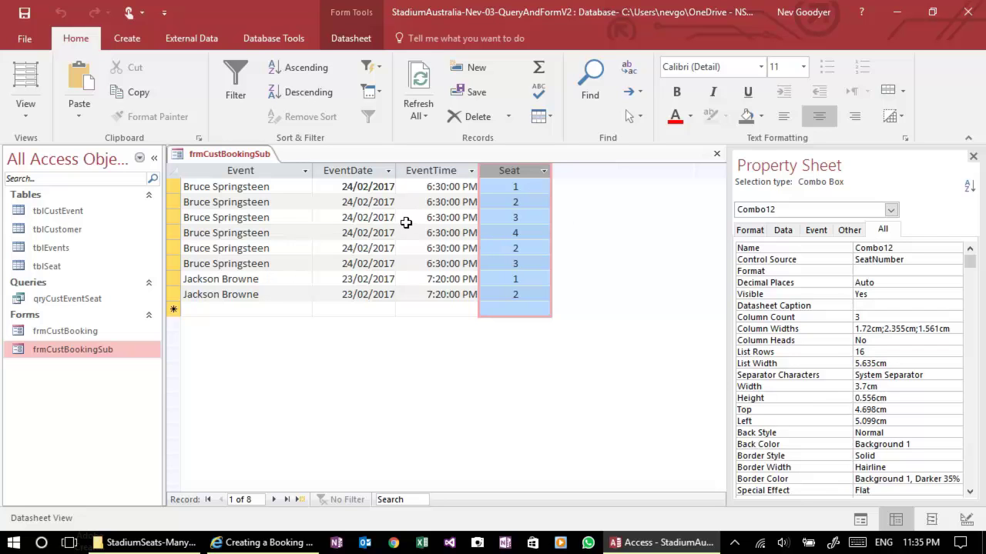
Centre the EventTime and EventDate values, then close the subform
click(357, 167)
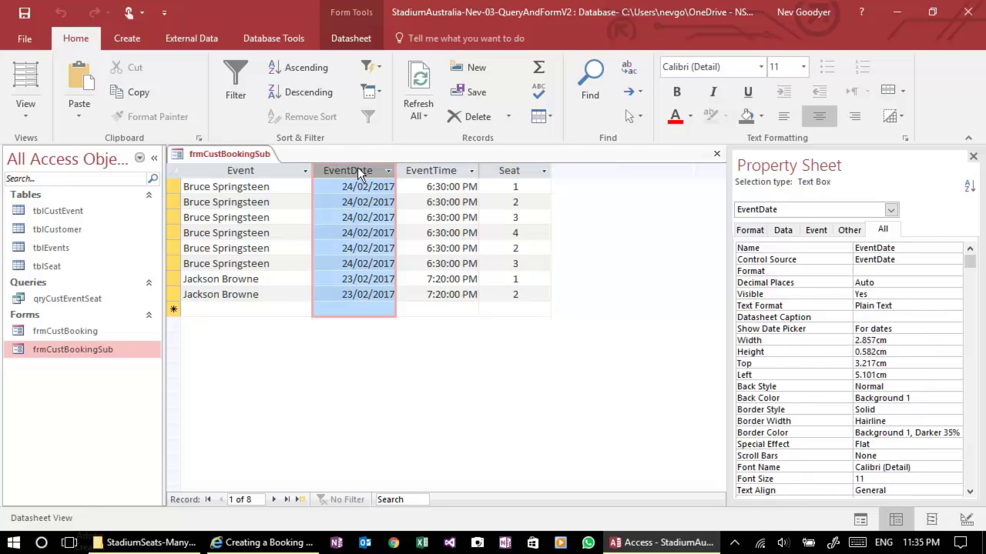
drag(421, 169, 381, 170)
click(821, 123)
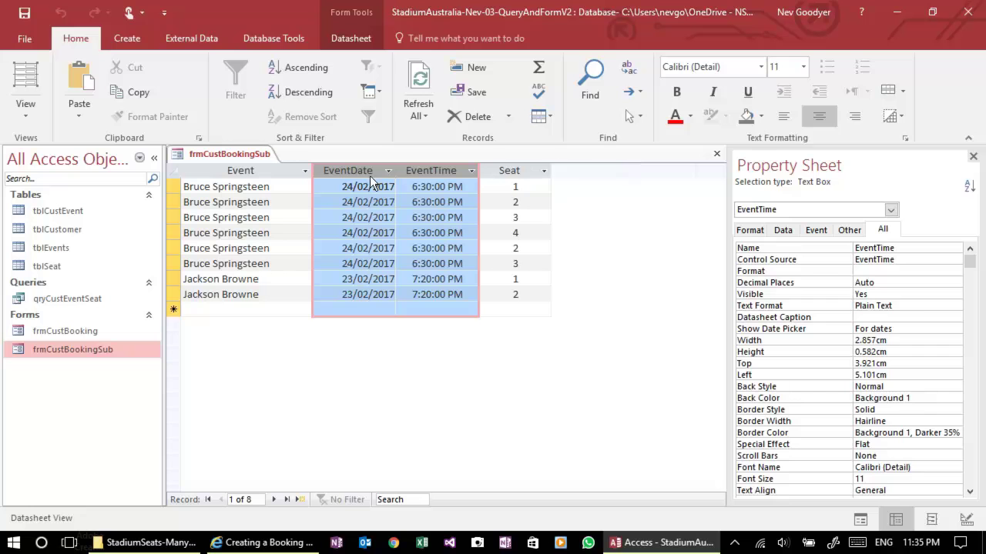
click(284, 168)
click(335, 166)
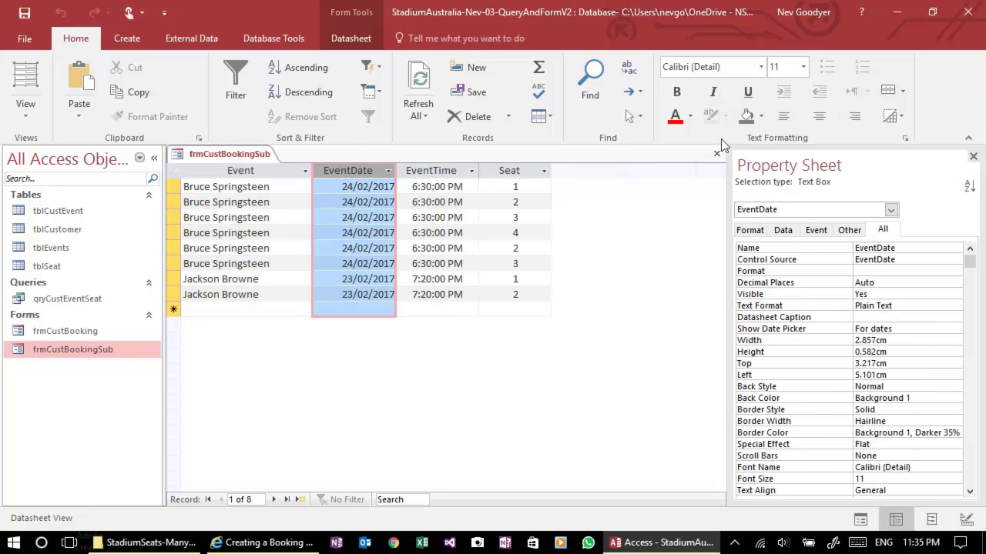
click(816, 123)
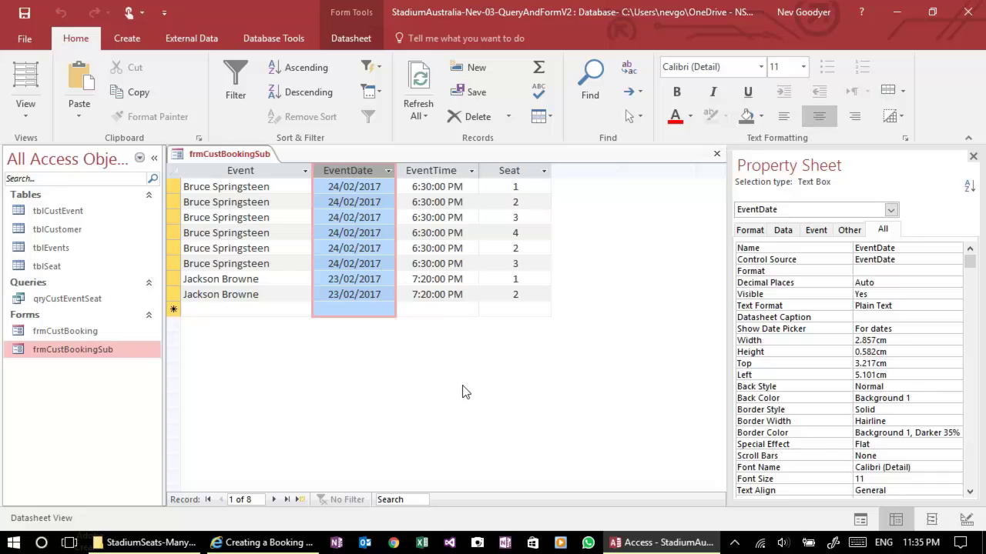
click(717, 154)
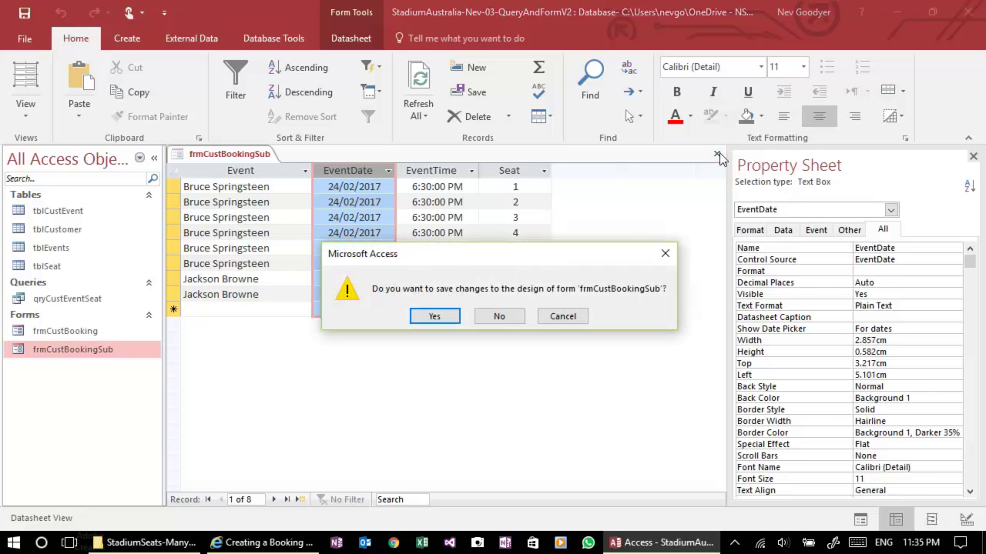
Save the subform design, open frmCustBooking, and find the customer with no bookings
click(452, 321)
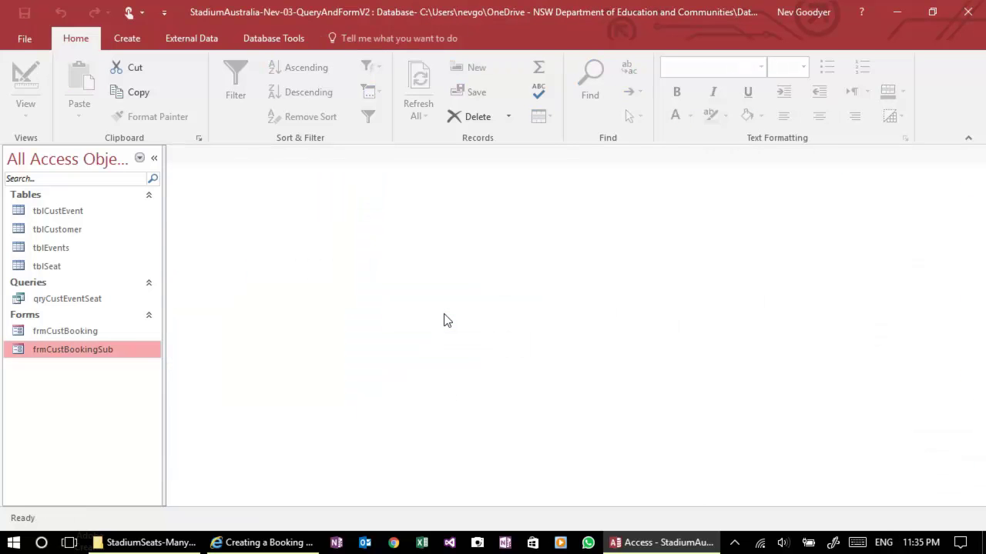
double_click(79, 334)
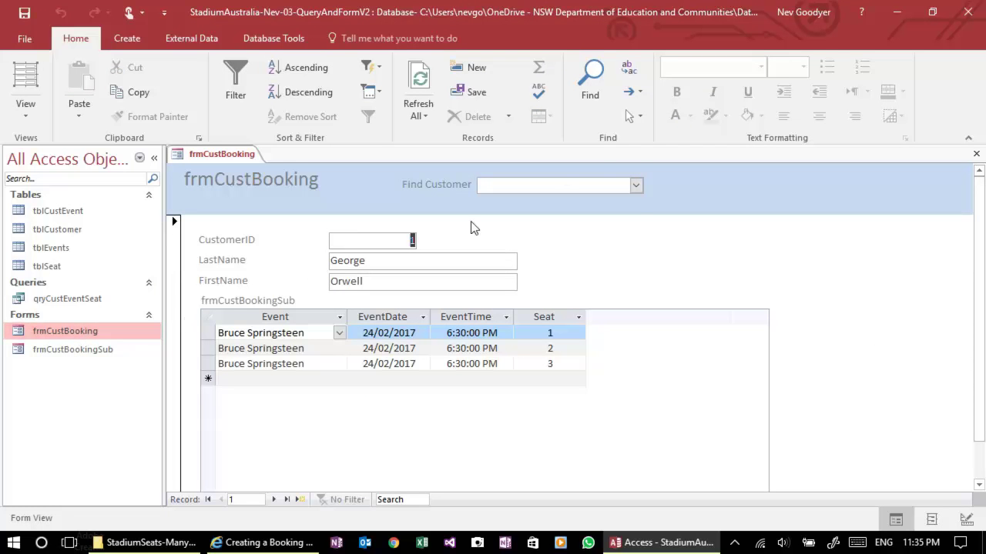
click(636, 185)
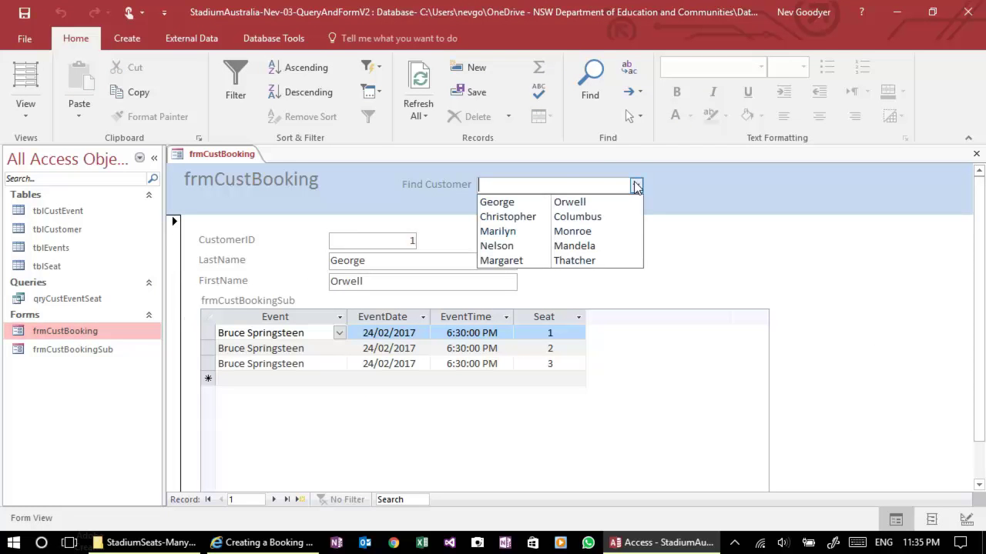
click(585, 261)
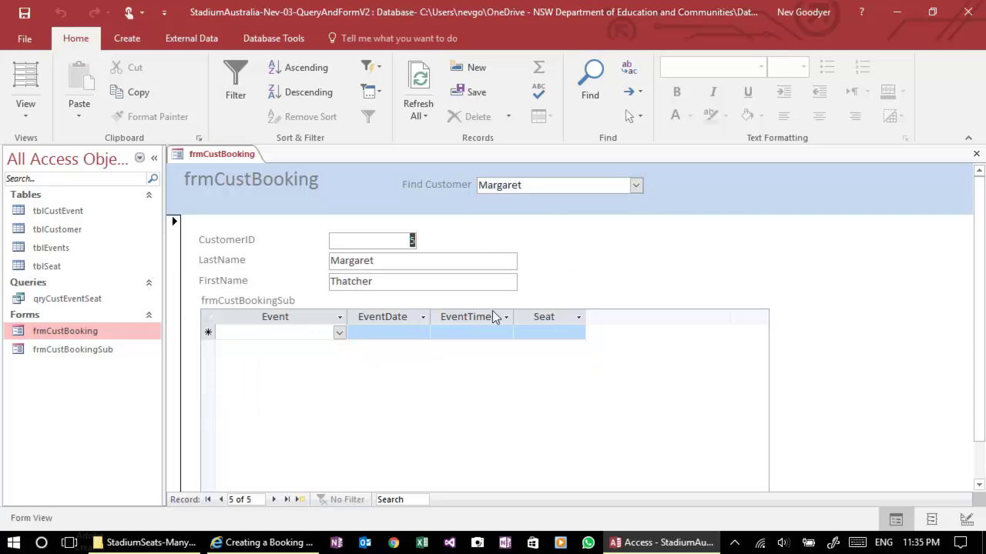
Book the 16/03/2017 Bob Dylan event for this customer in Row 1 Seat 1
click(339, 334)
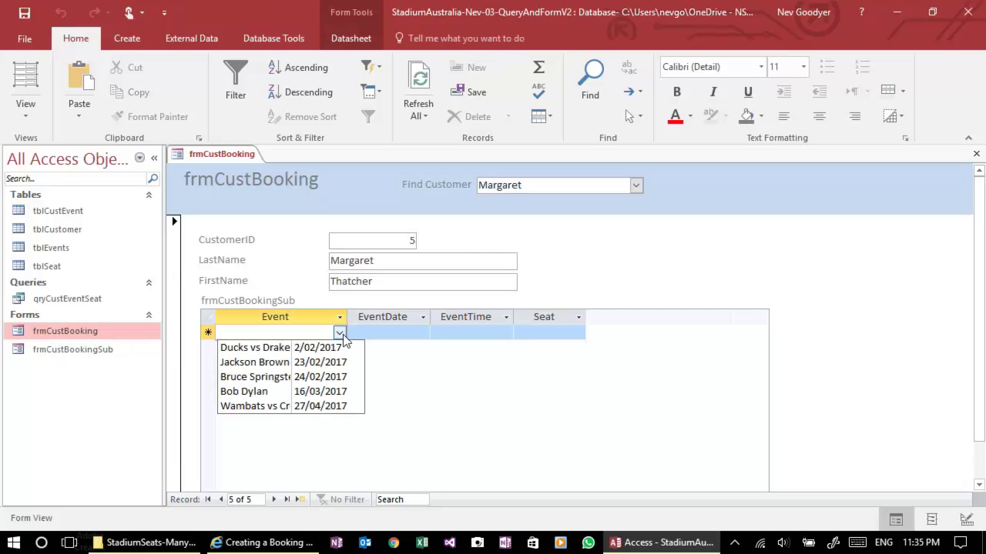
click(339, 391)
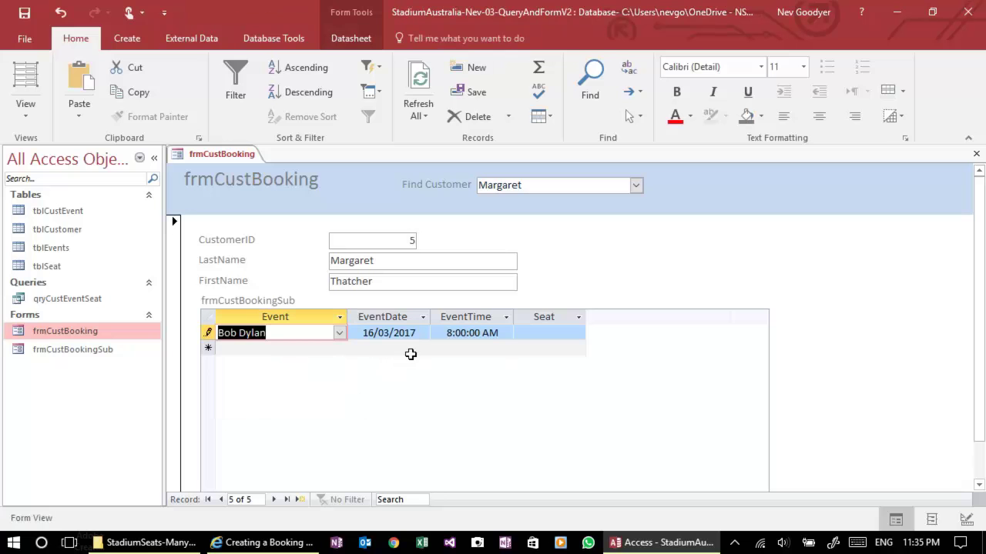
click(571, 337)
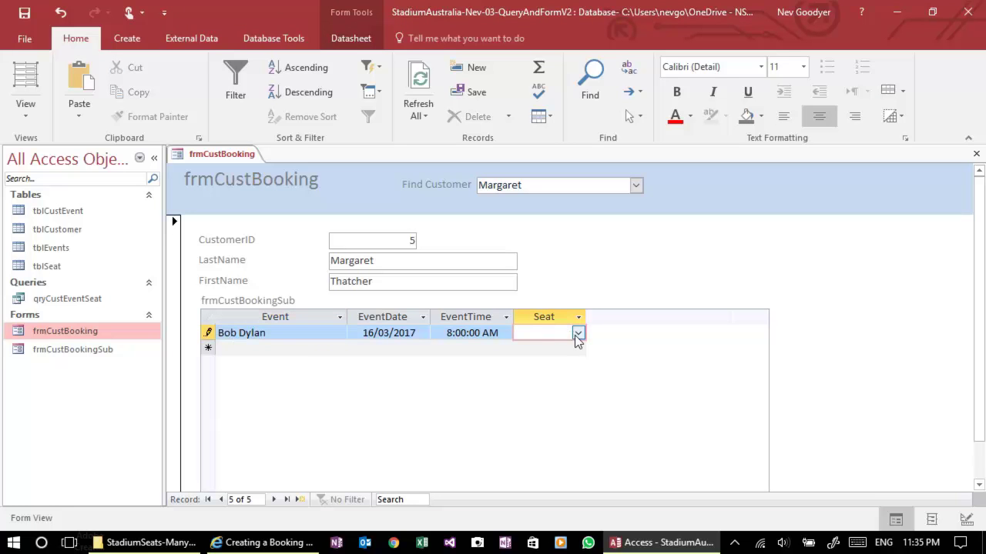
click(576, 334)
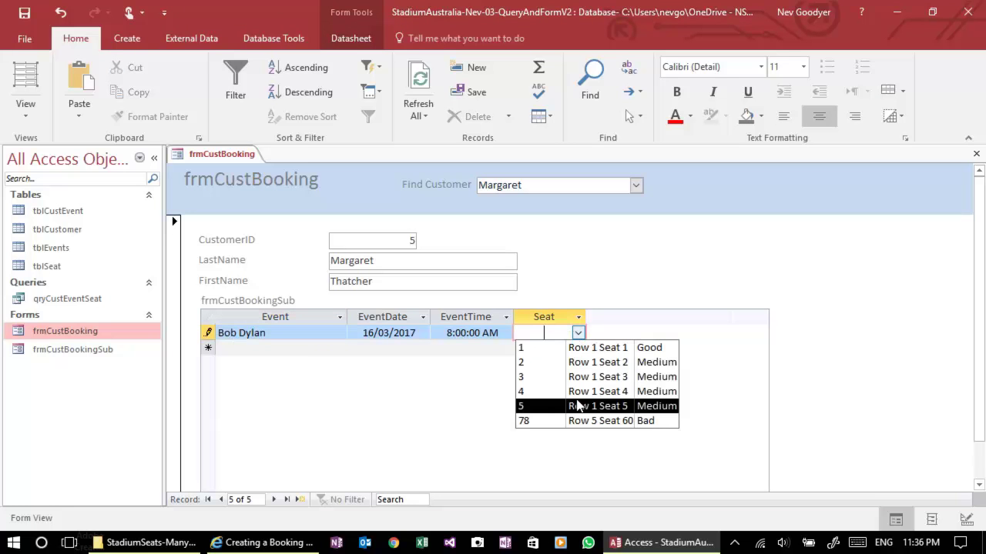
click(579, 348)
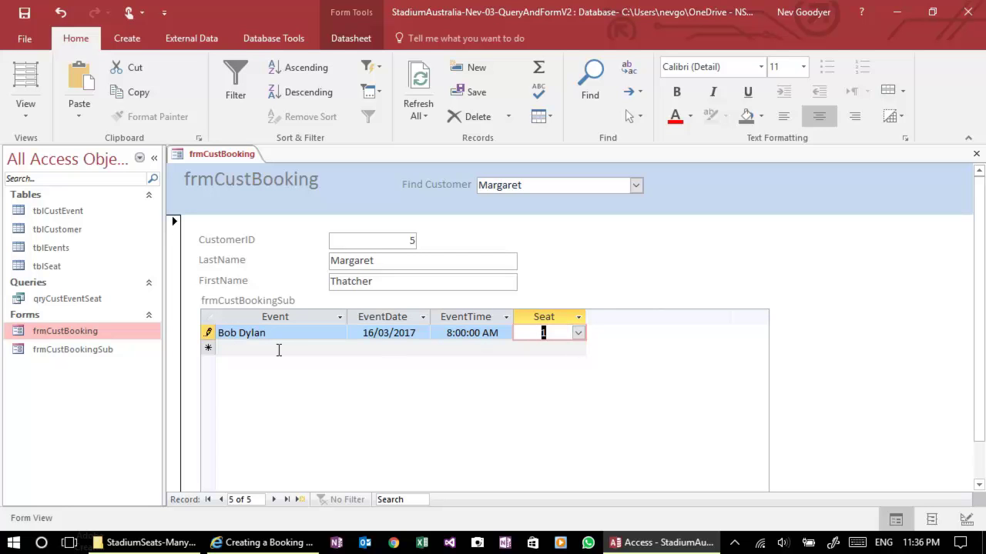
Add a new subform booking for the 16/03/2017 8:00 AM event in Row 1 Seat 2
click(339, 348)
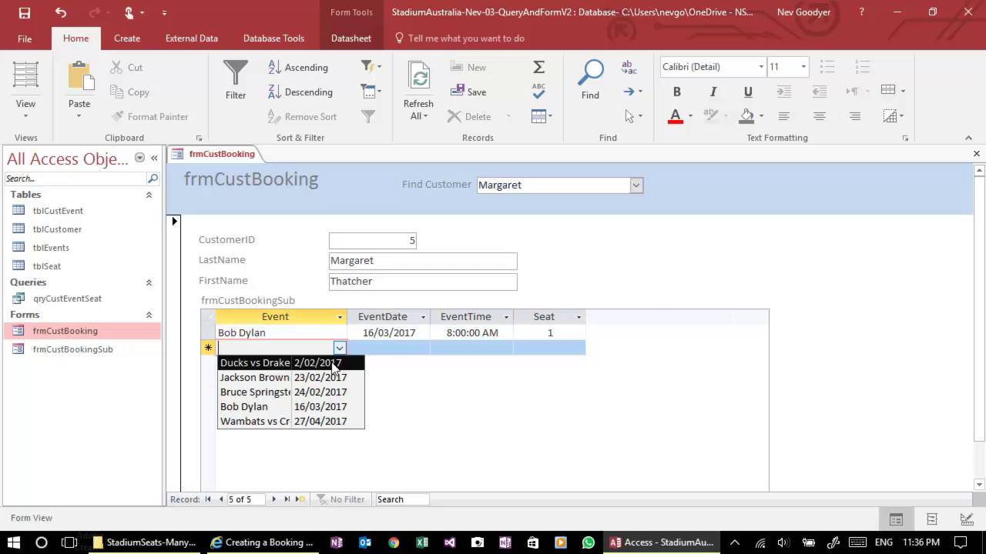
click(334, 407)
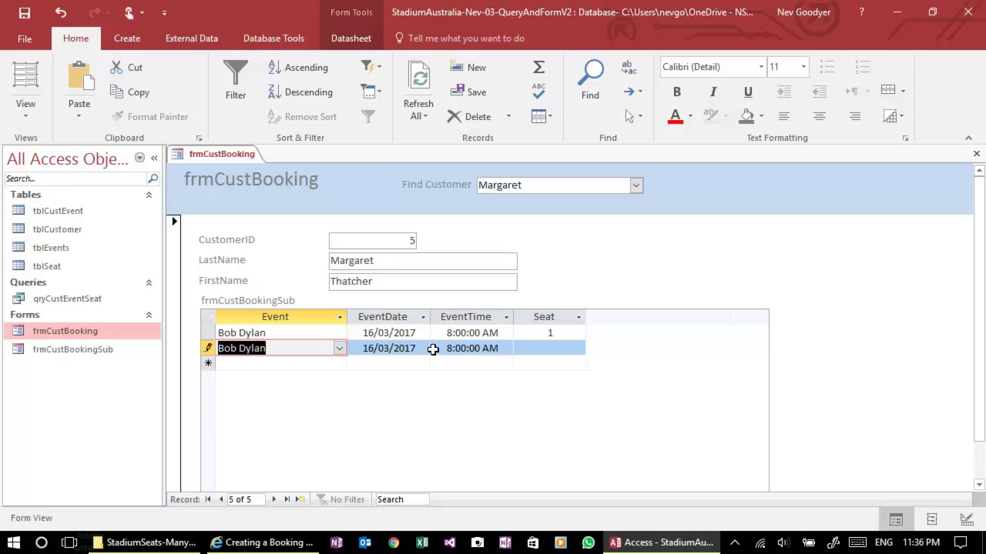
click(577, 348)
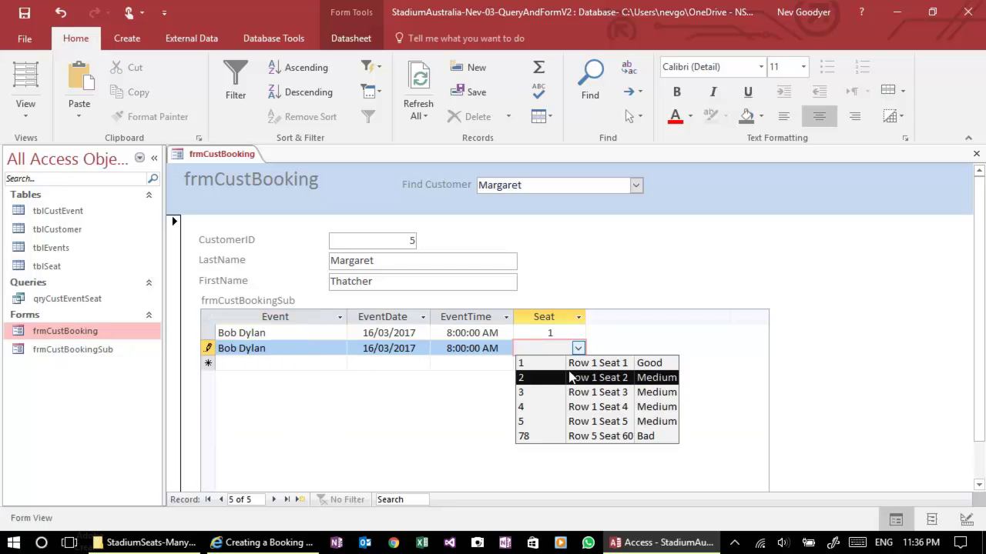
click(569, 382)
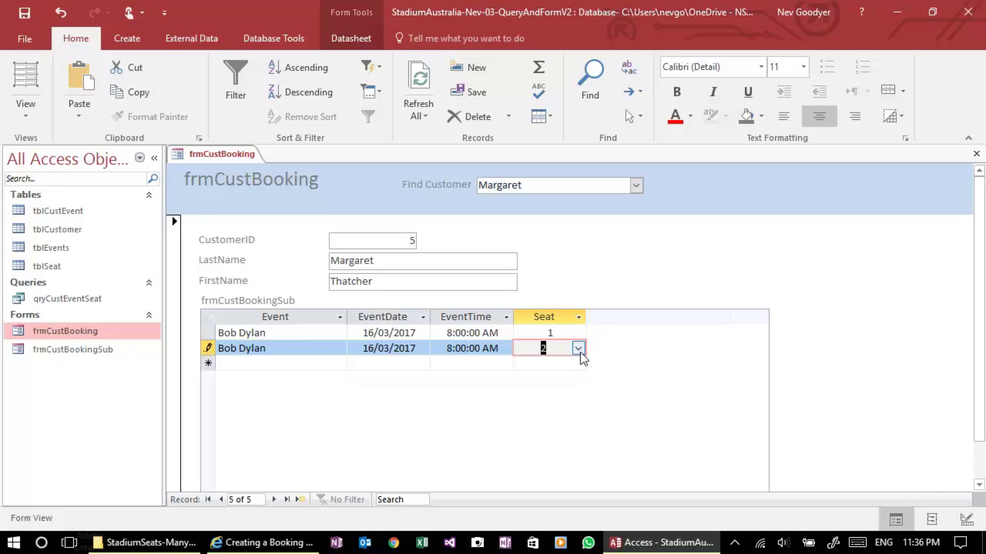
click(579, 351)
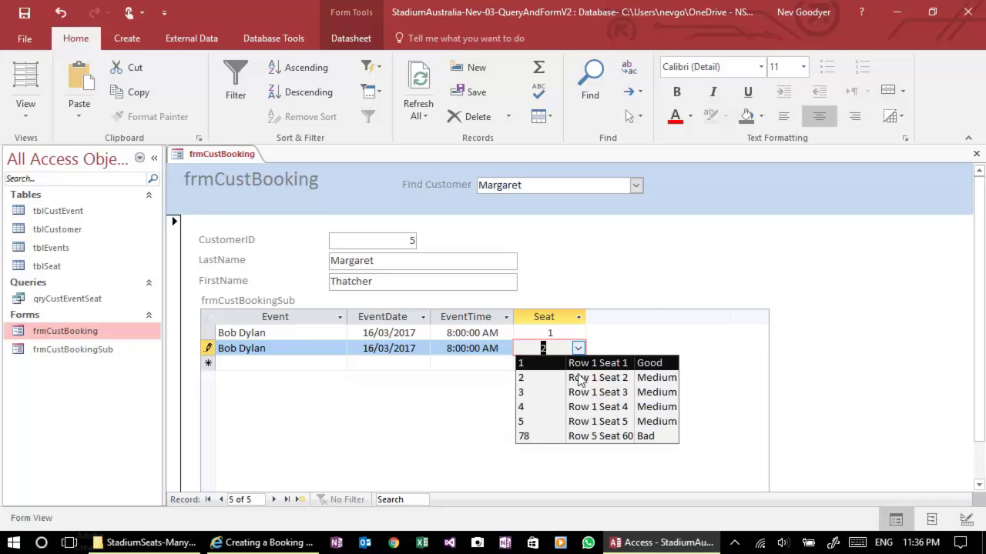